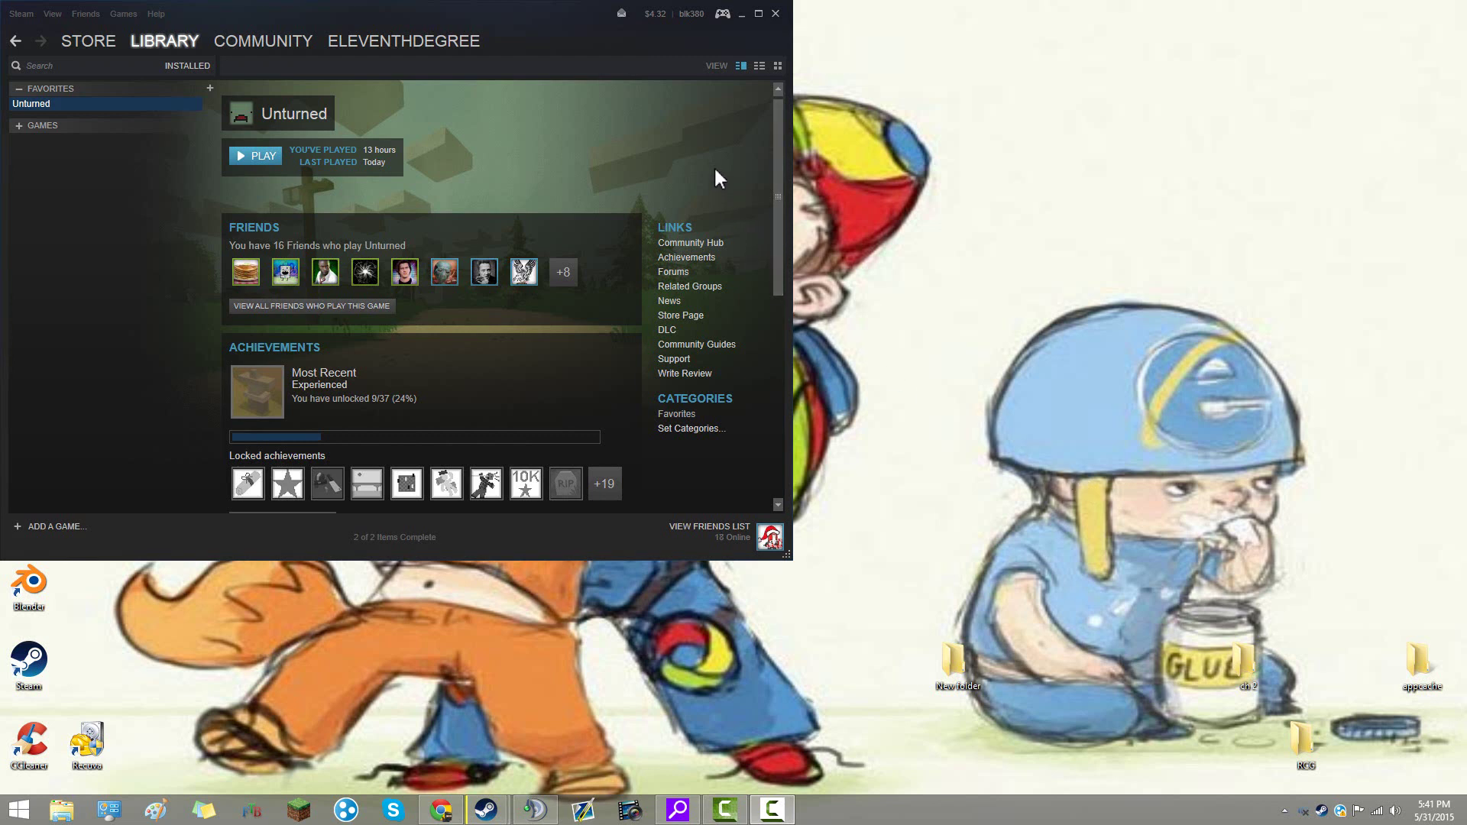
# Open Unturned's Properties dialog from the Steam Library list and move it higher on screen.
pyautogui.click(606, 135)
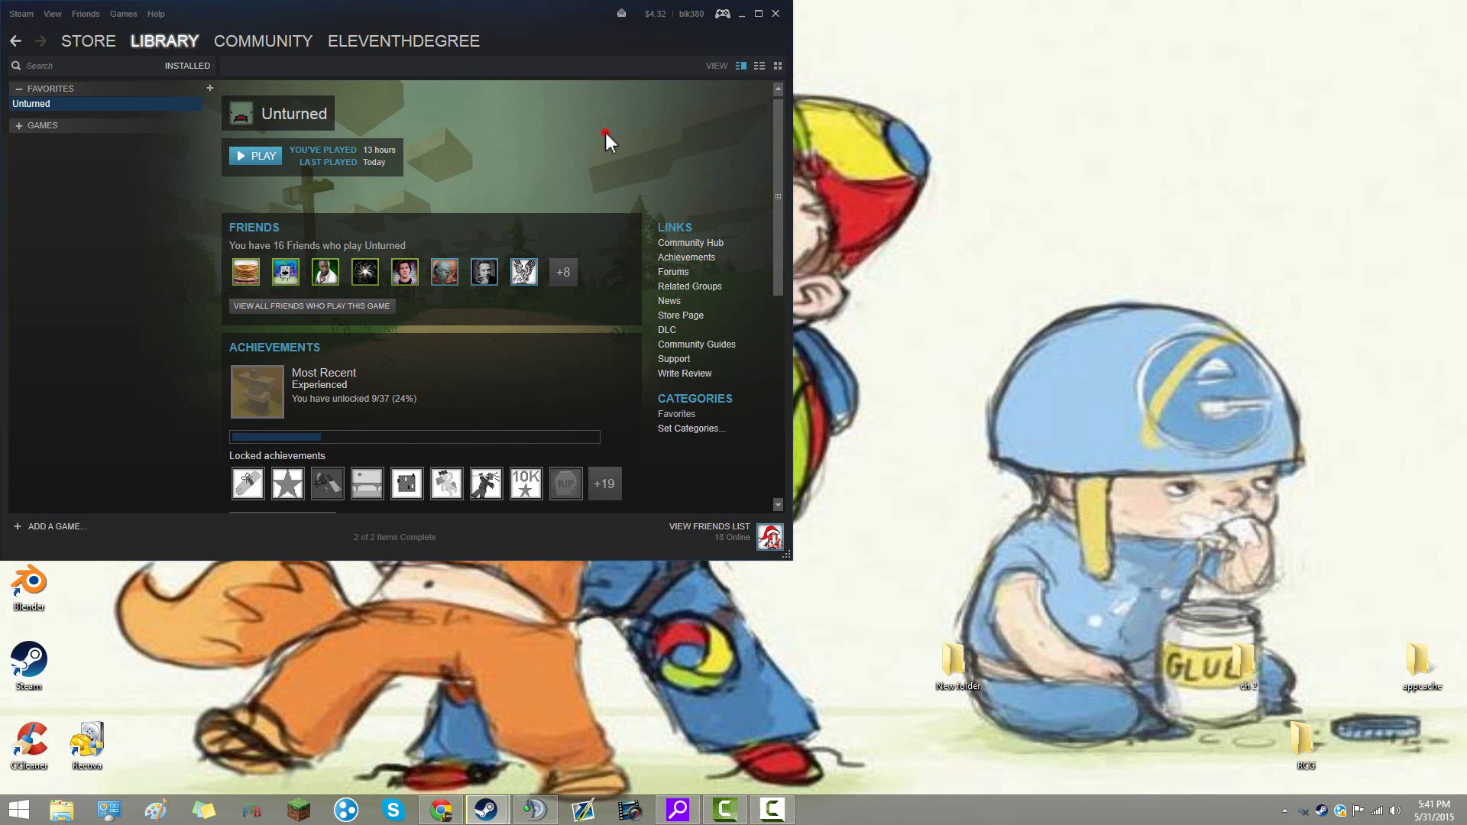
pyautogui.click(561, 57)
pyautogui.rightClick(154, 106)
pyautogui.click(137, 107)
pyautogui.rightClick(134, 102)
pyautogui.click(181, 319)
pyautogui.moveTo(949, 212)
pyautogui.mouseDown()
pyautogui.moveTo(976, 85)
pyautogui.moveTo(953, 16)
pyautogui.mouseUp()
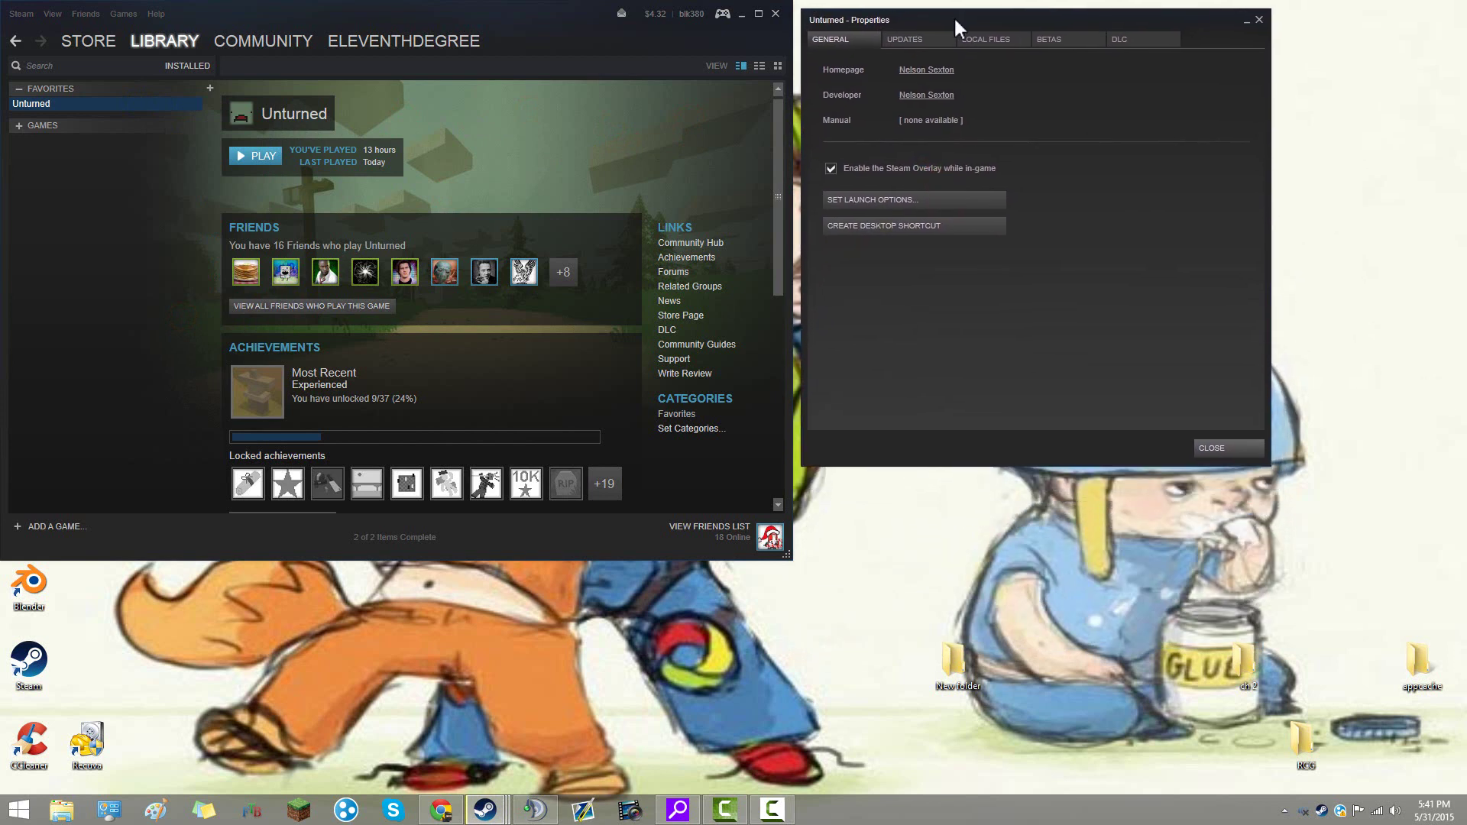
# On the Betas tab of Unturned's properties, enter and verify a beta access code.
pyautogui.rightClick(129, 102)
pyautogui.click(1089, 80)
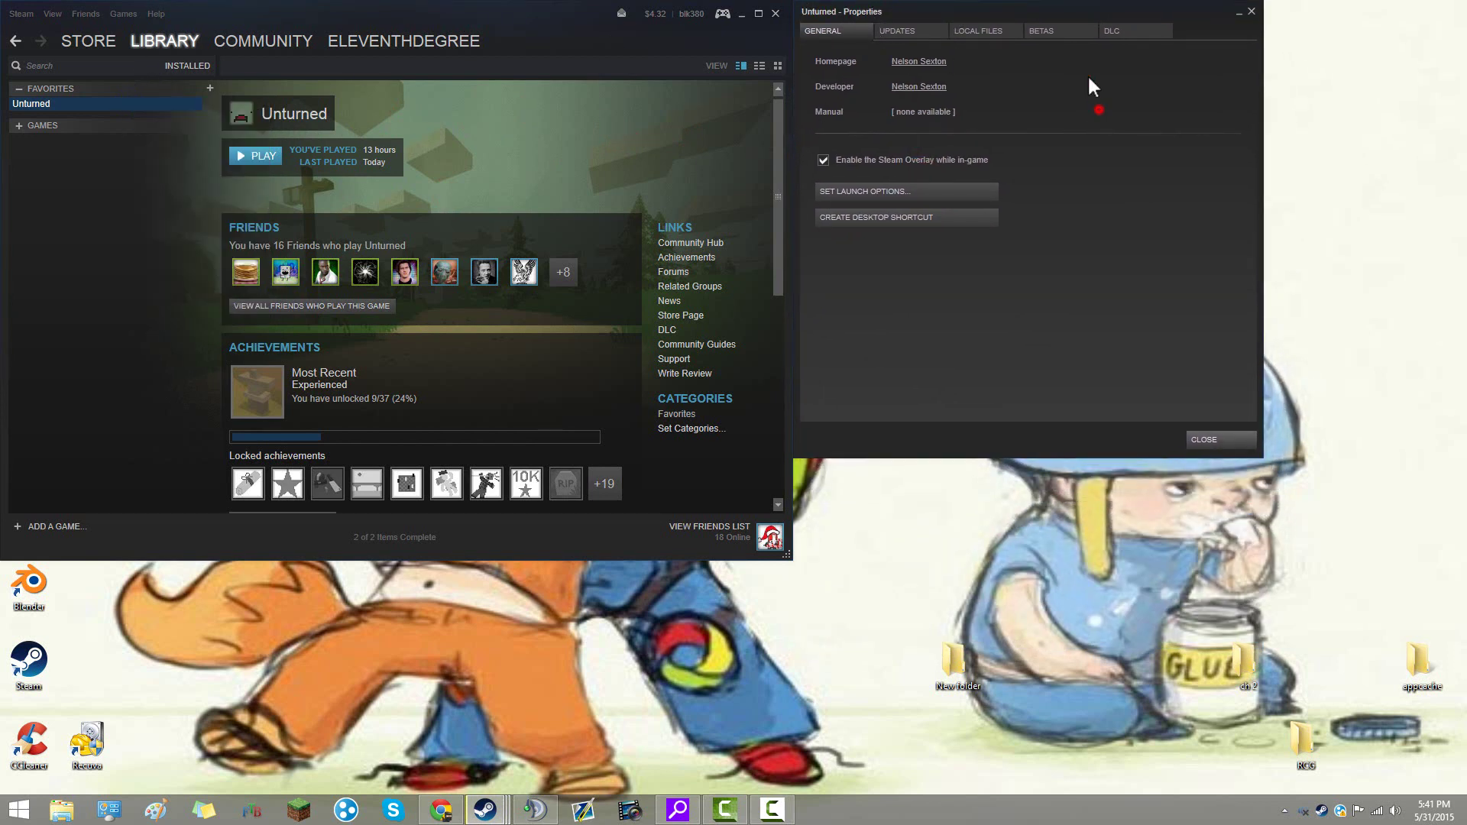
pyautogui.click(1059, 30)
pyautogui.moveTo(1017, 23); pyautogui.dragTo(756, 100)
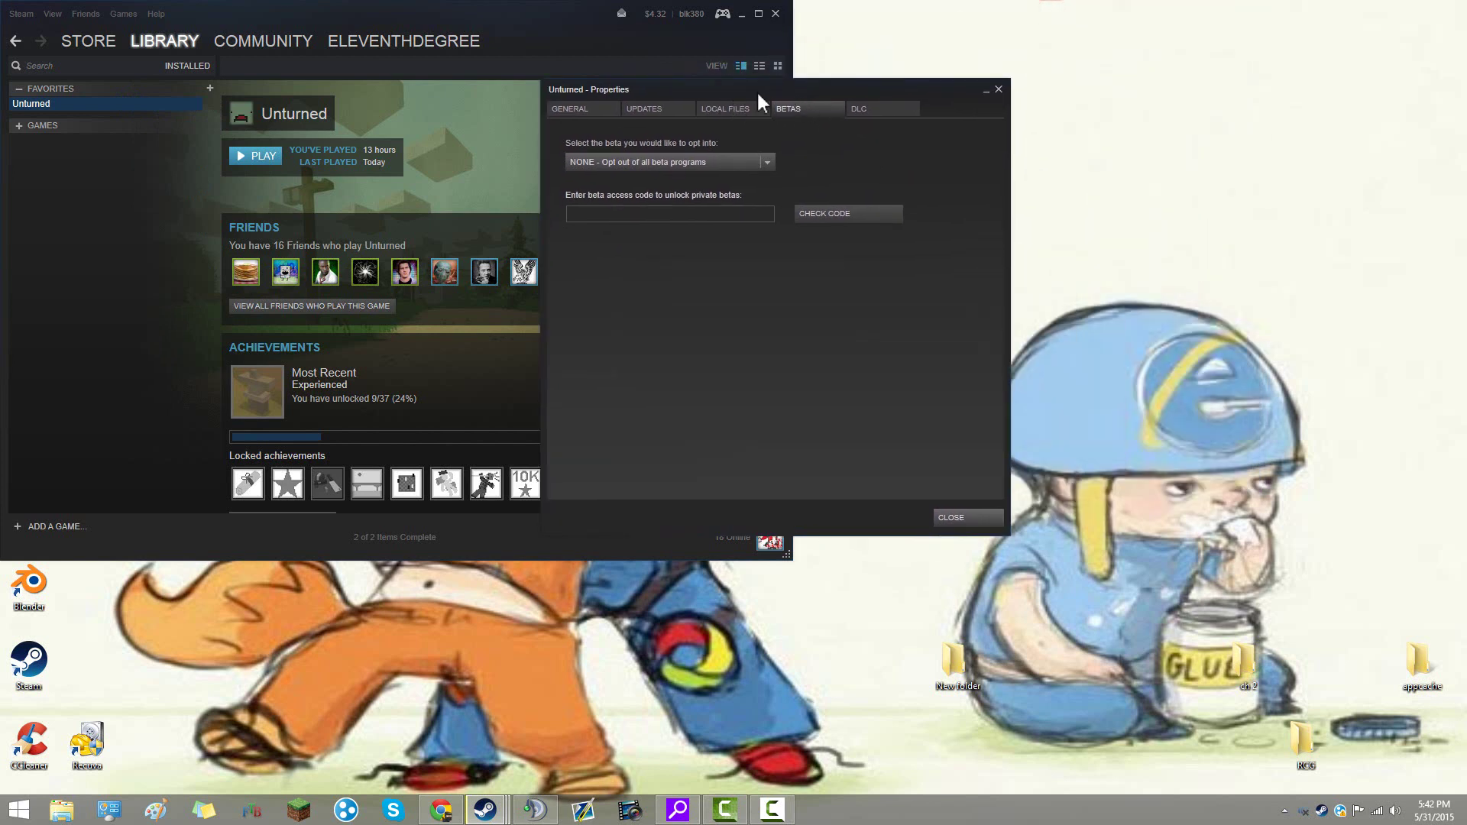
pyautogui.click(658, 215)
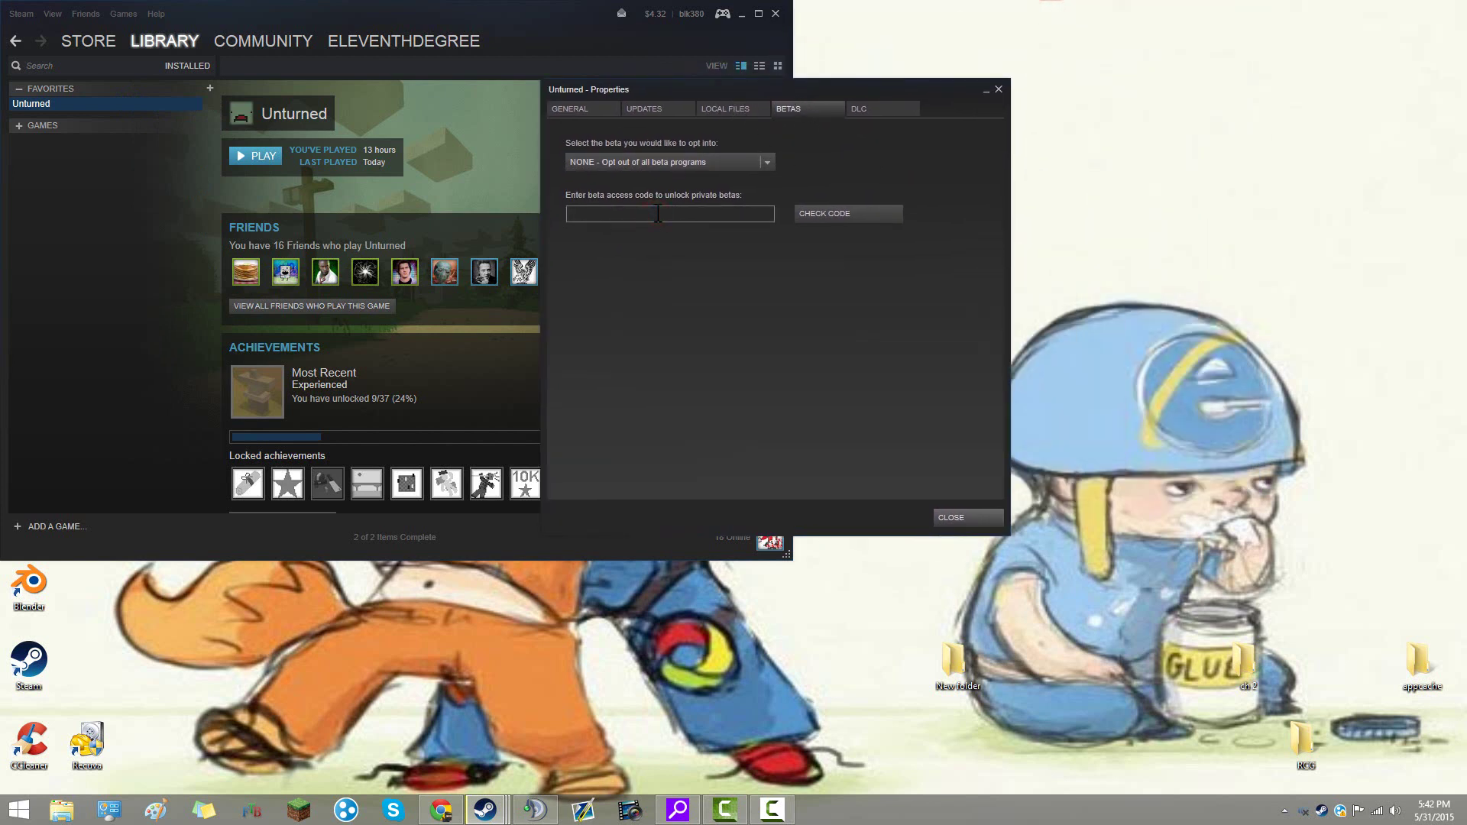
pyautogui.write('ERATIONMA')
pyautogui.write('PLELEAF')
pyautogui.click(823, 217)
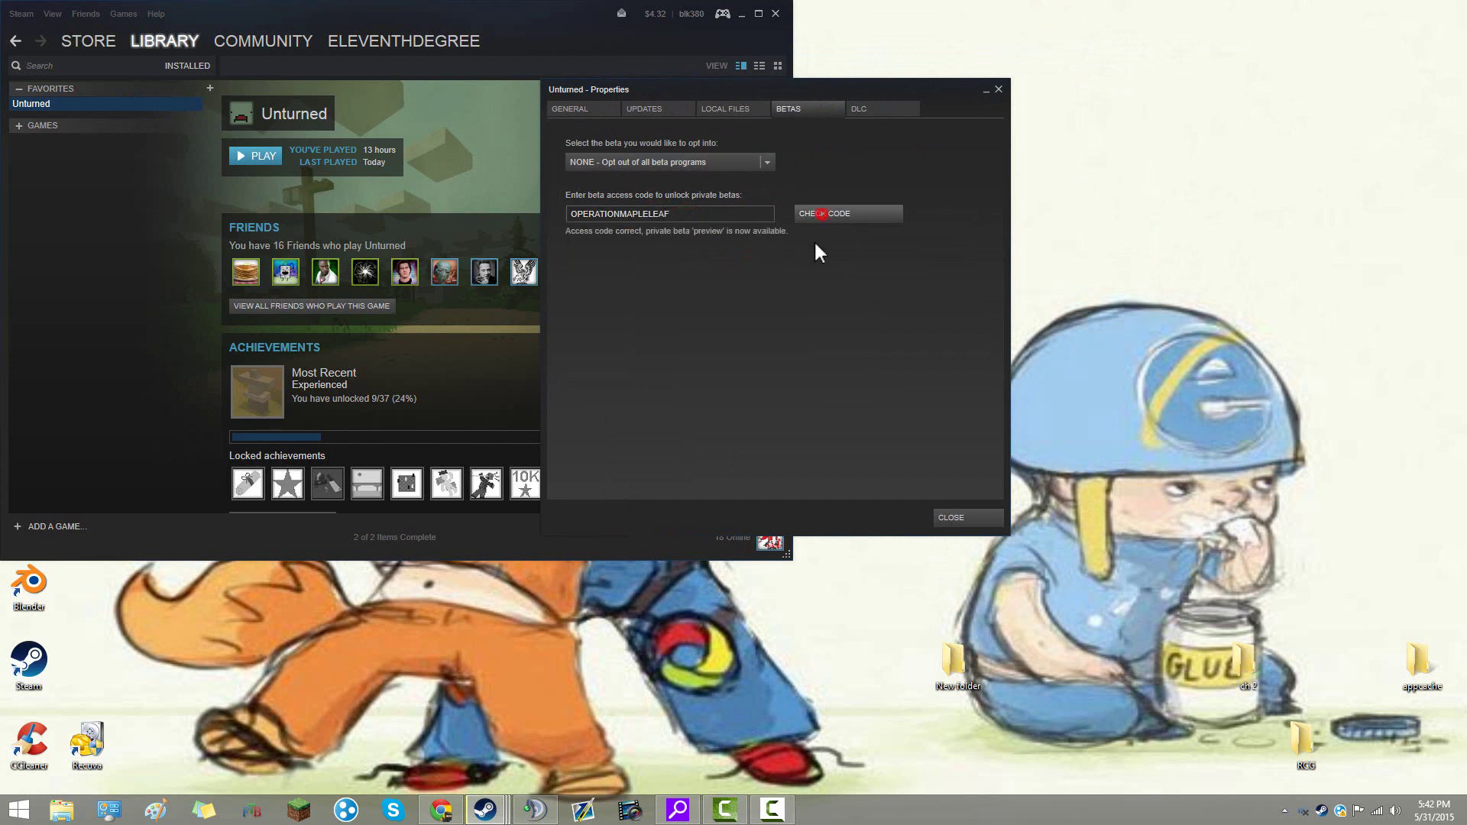
# Select 'preview - Public test branch', close the properties, and launch Unturned to update.
pyautogui.click(606, 246)
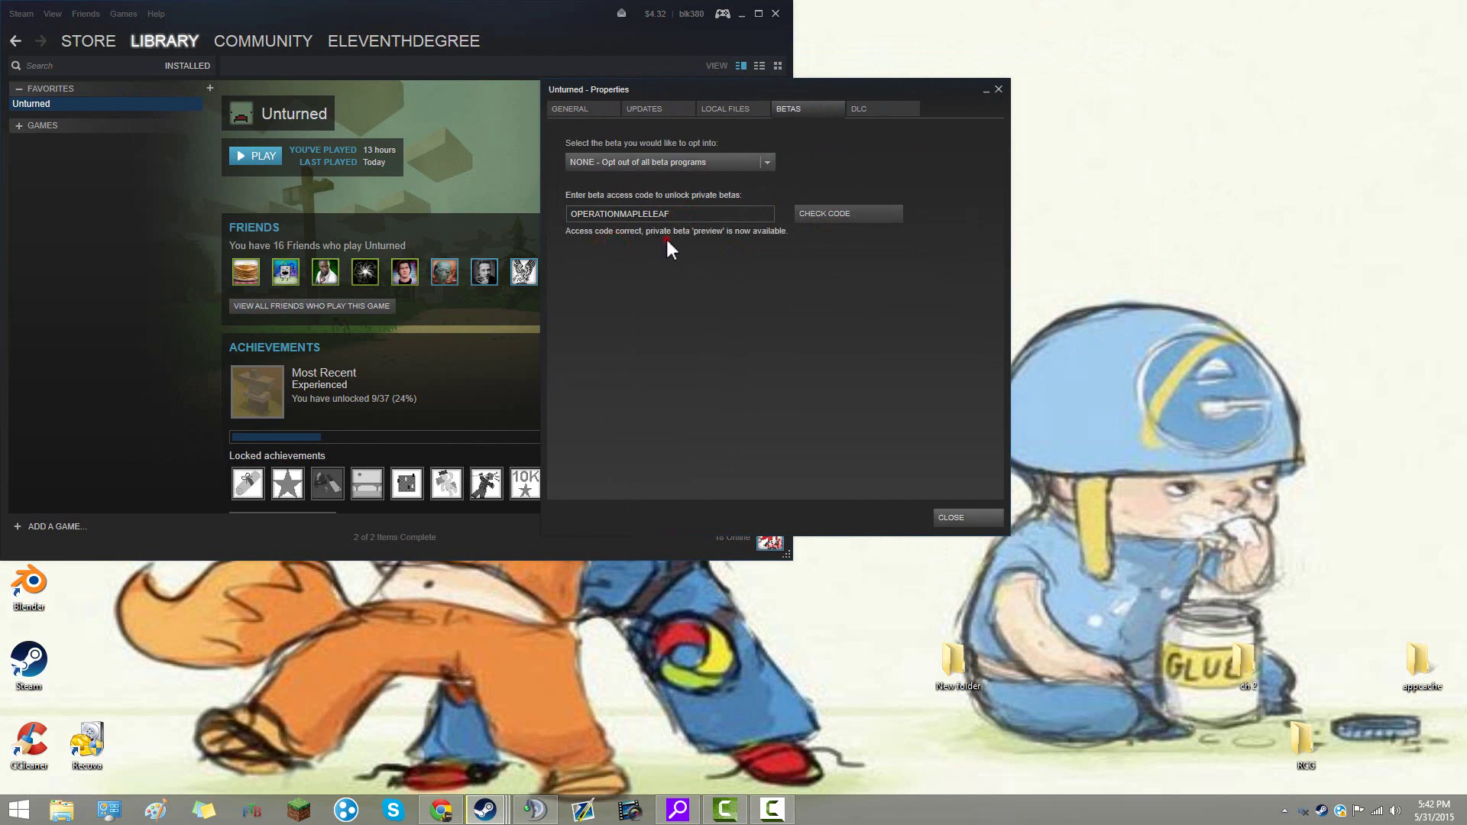
pyautogui.click(773, 162)
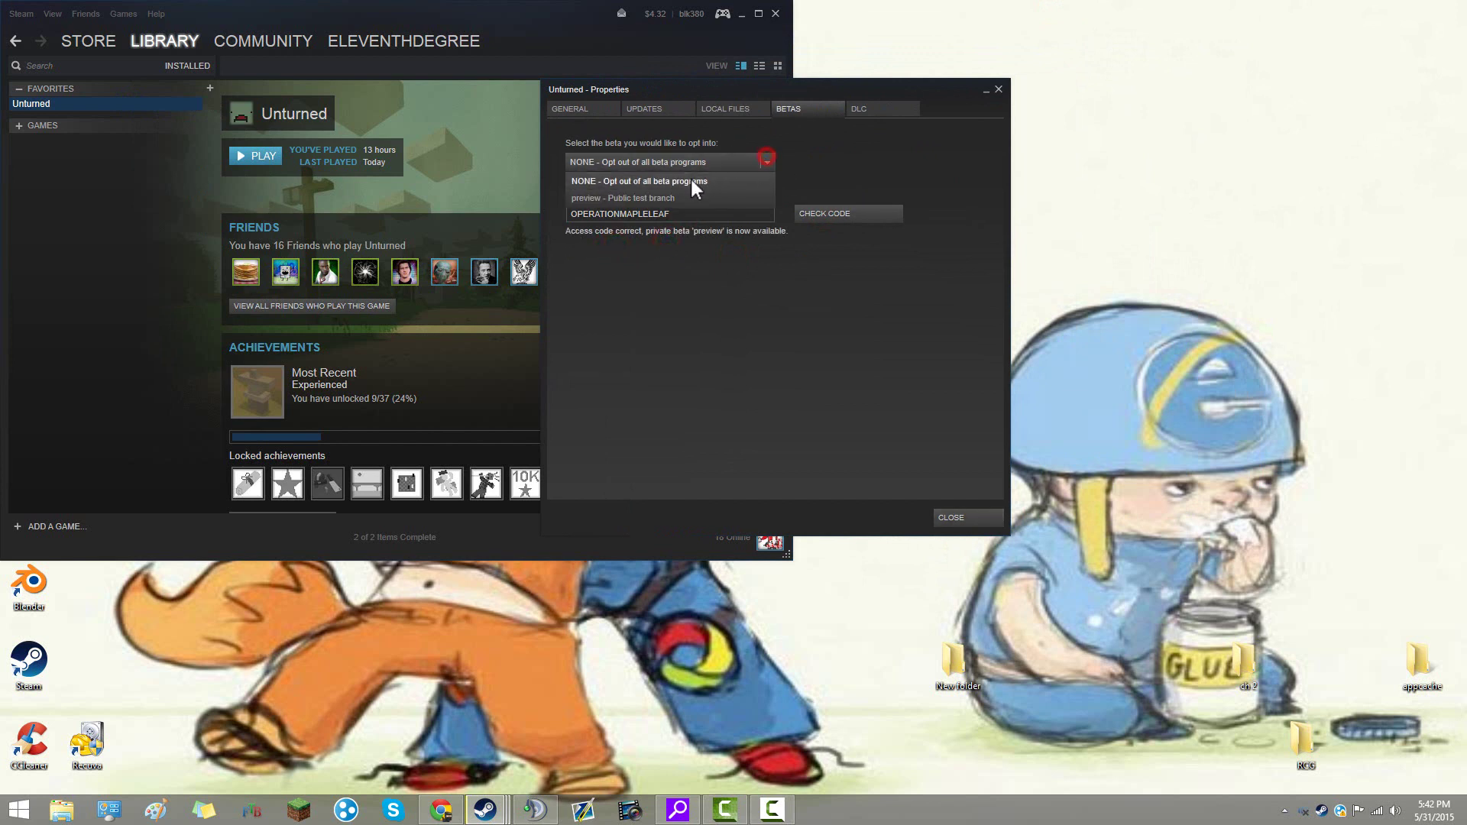
pyautogui.click(620, 197)
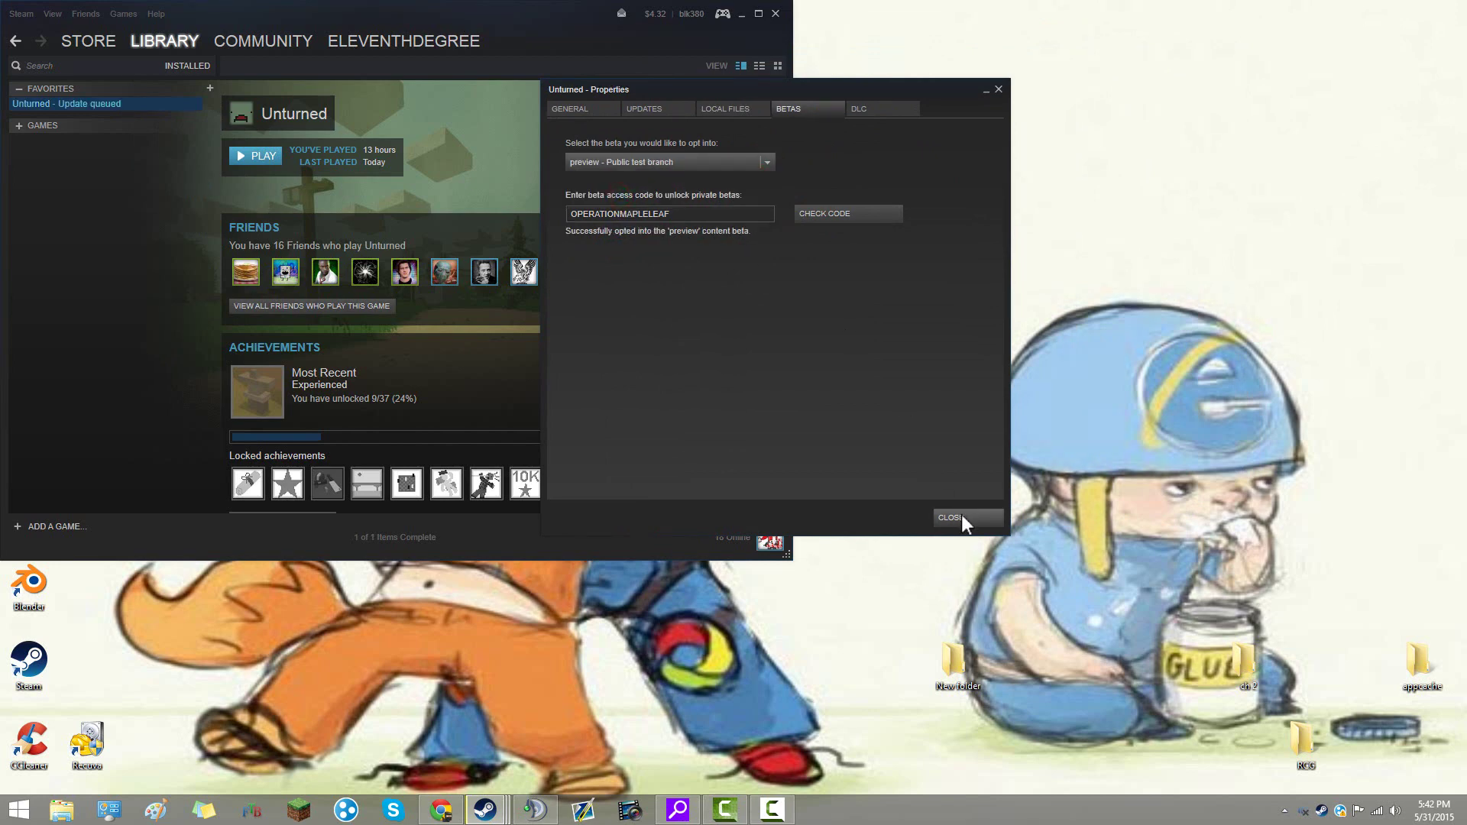
pyautogui.click(963, 517)
pyautogui.click(242, 157)
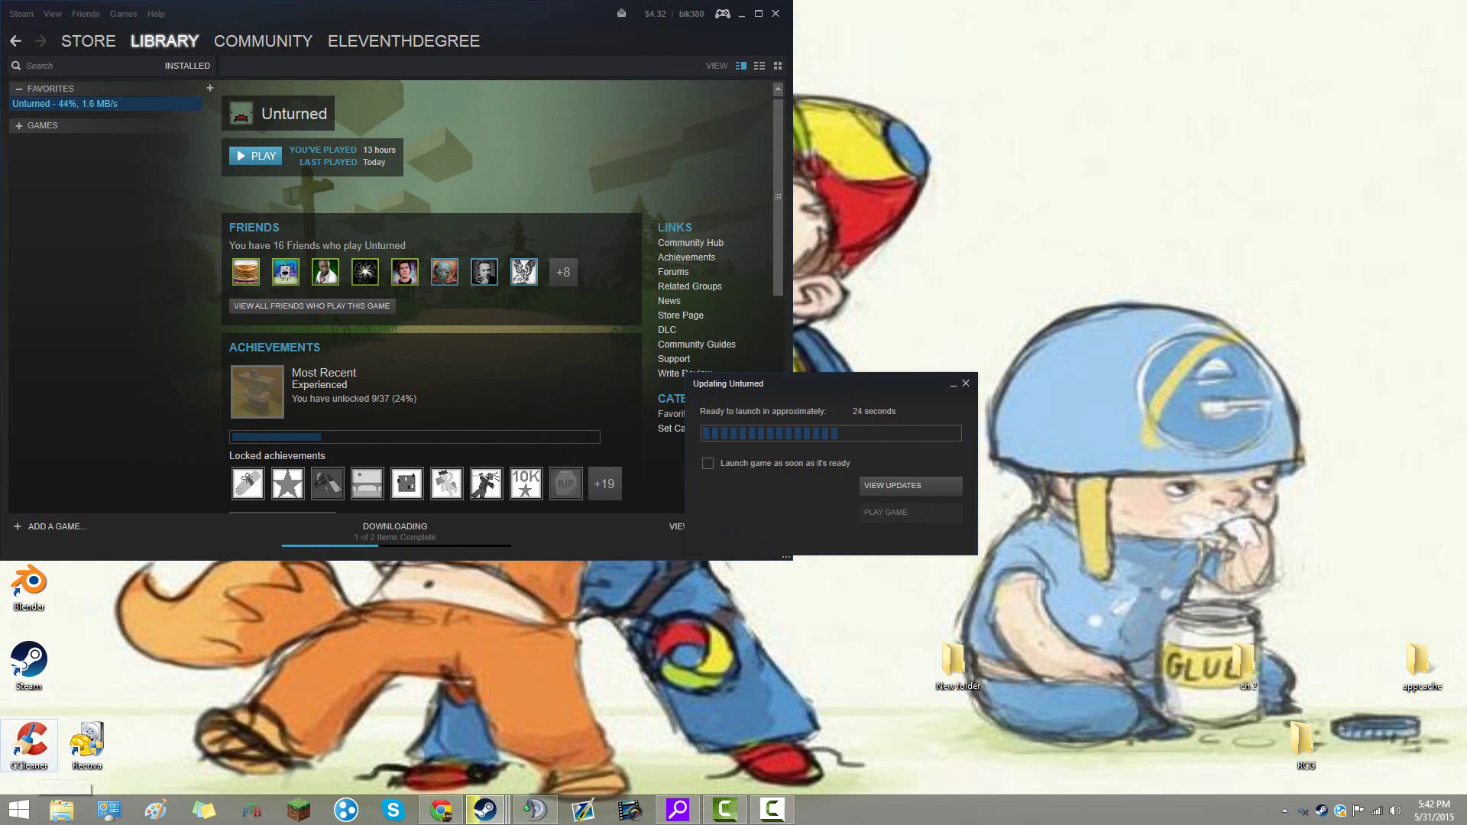
pyautogui.click(61, 812)
# Navigate File Explorer to C:\Program Files (x86)\Steam\steamapps\common\Unturned.
pyautogui.moveTo(727, 261)
pyautogui.mouseDown()
pyautogui.moveTo(741, 101)
pyautogui.moveTo(858, 50)
pyautogui.mouseUp()
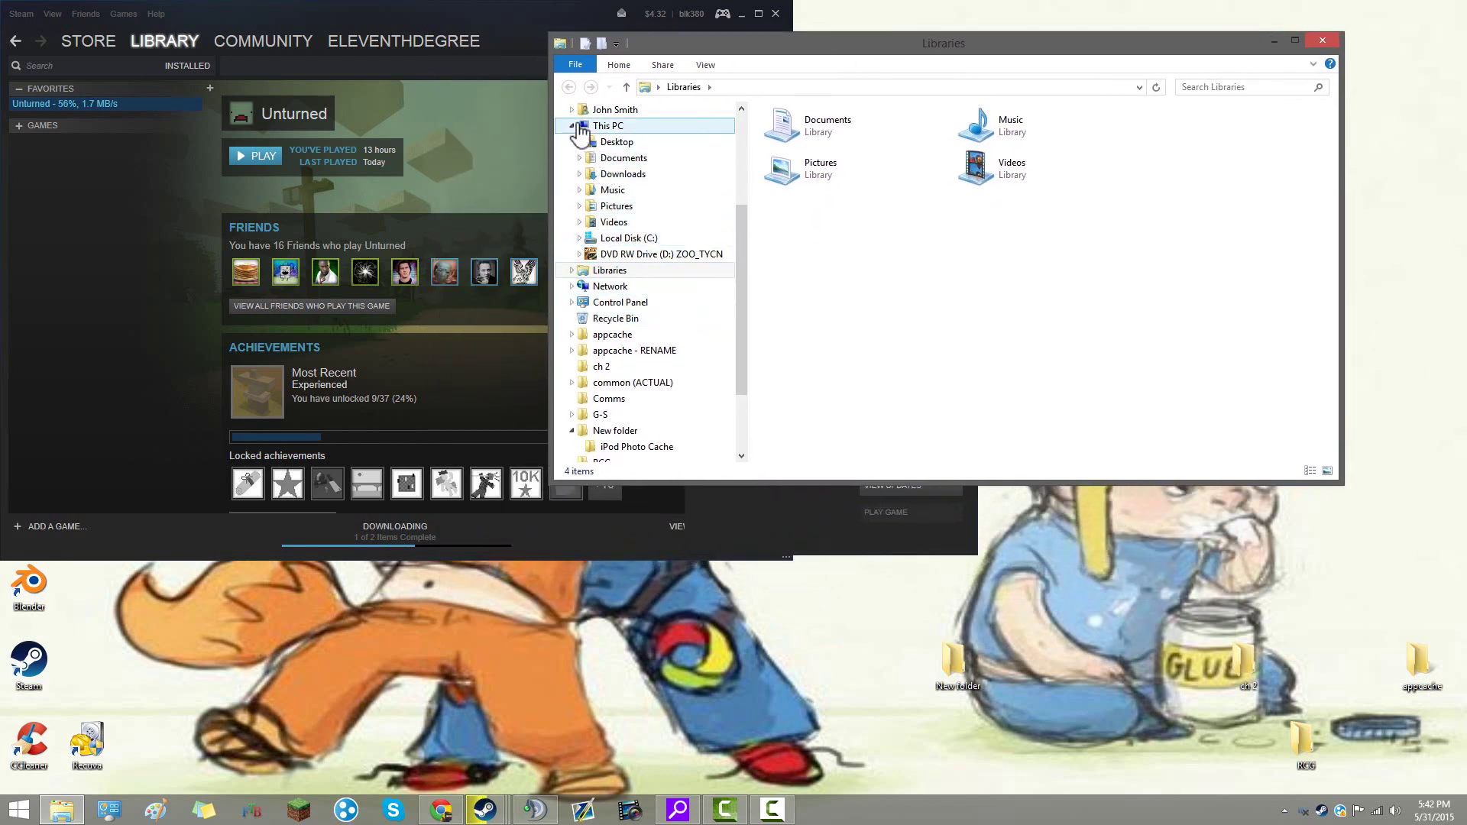
pyautogui.click(614, 239)
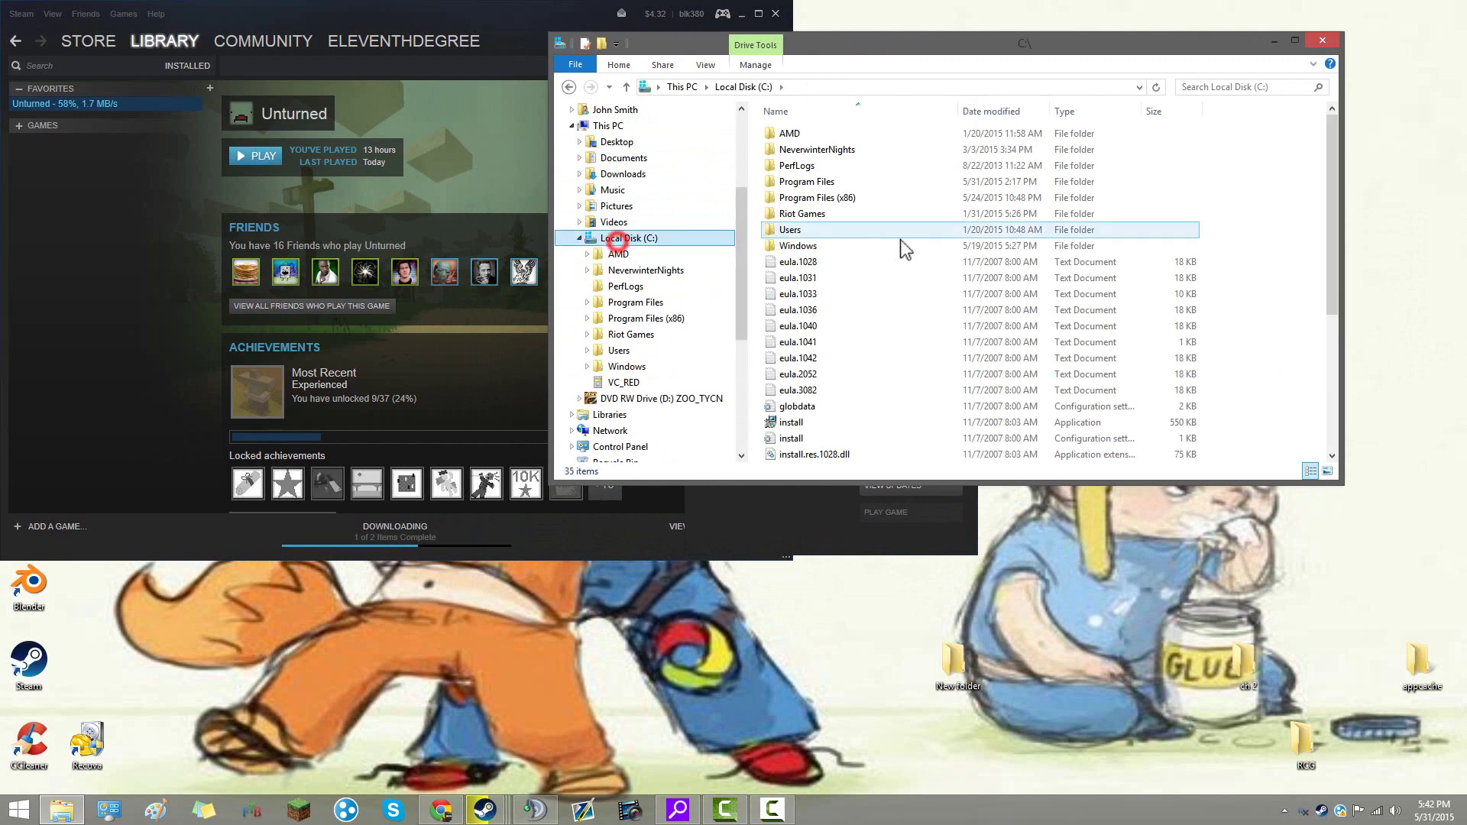
pyautogui.doubleClick(848, 200)
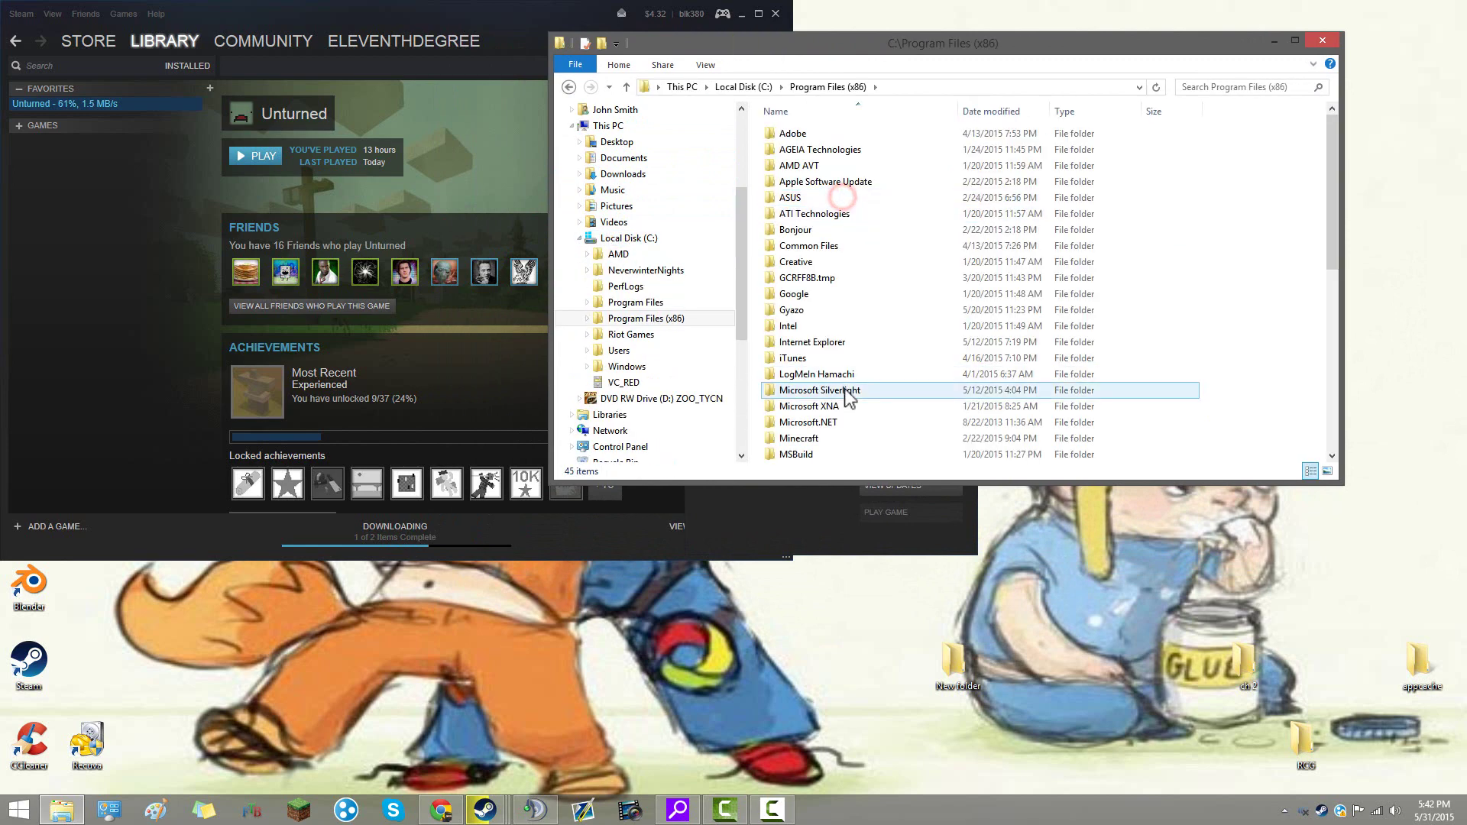
pyautogui.scroll(-6, 845, 390)
pyautogui.scroll(-2, 845, 389)
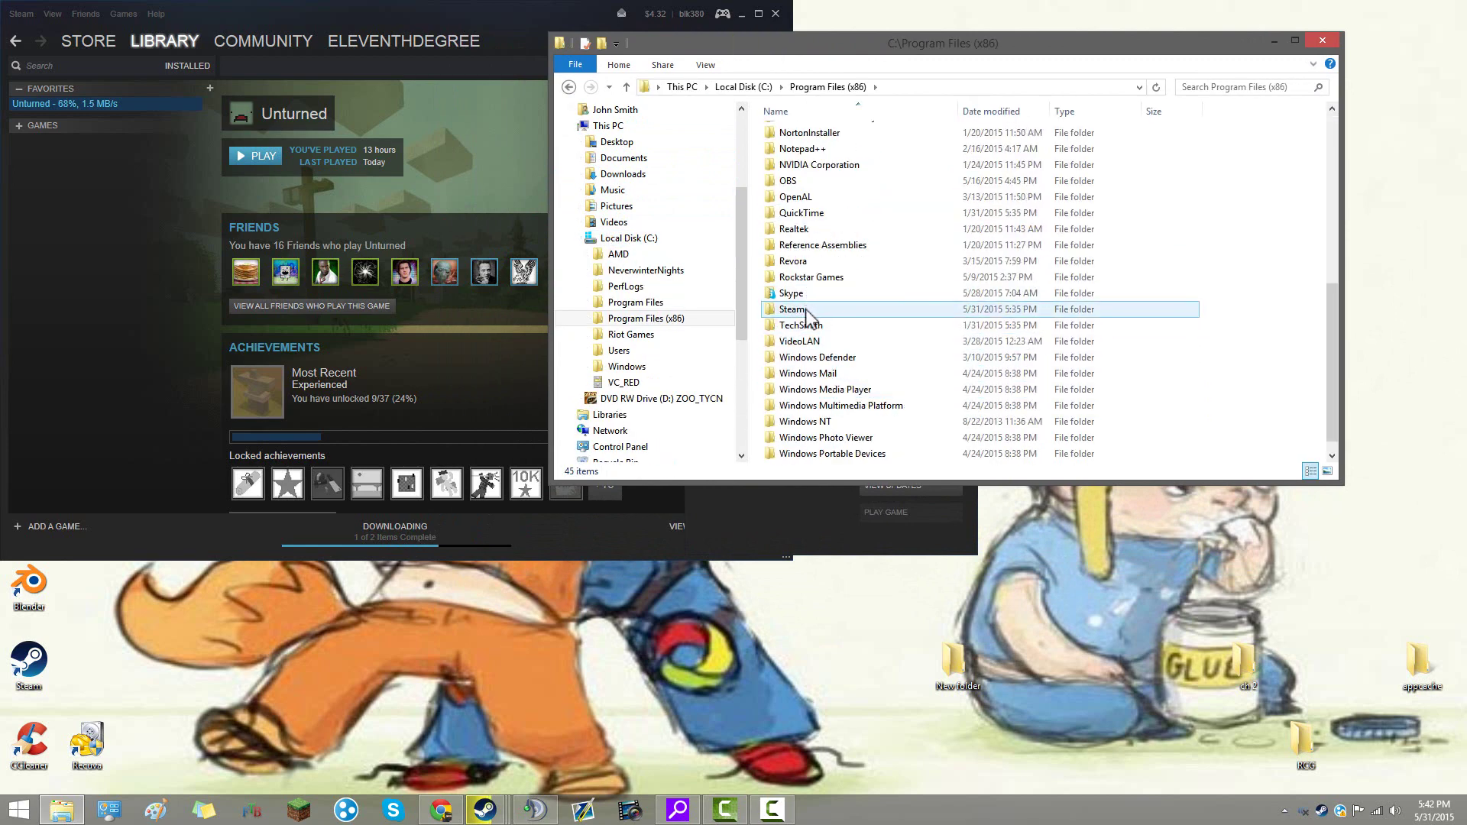
pyautogui.doubleClick(807, 311)
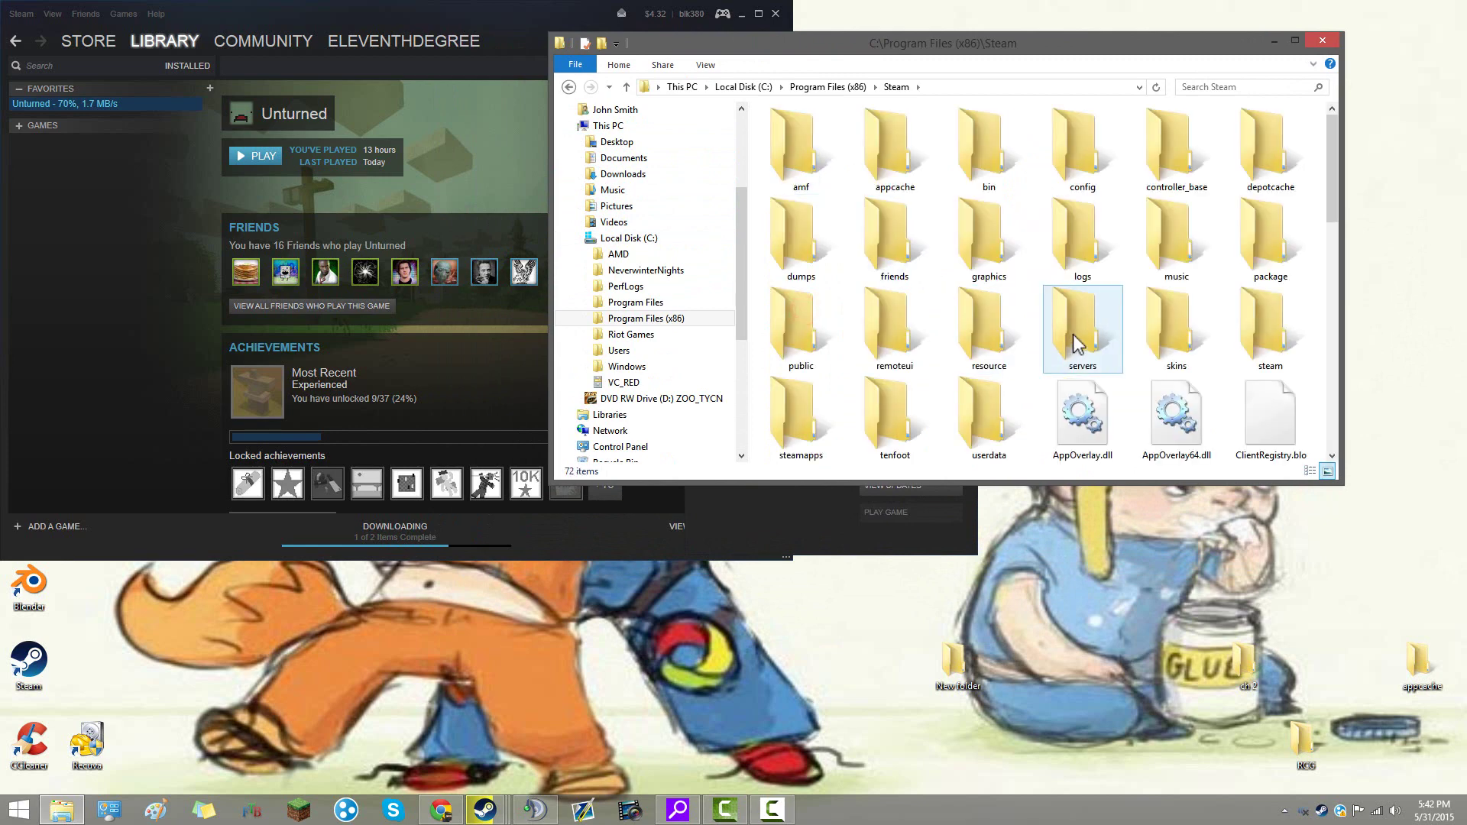
pyautogui.doubleClick(807, 421)
pyautogui.doubleClick(803, 159)
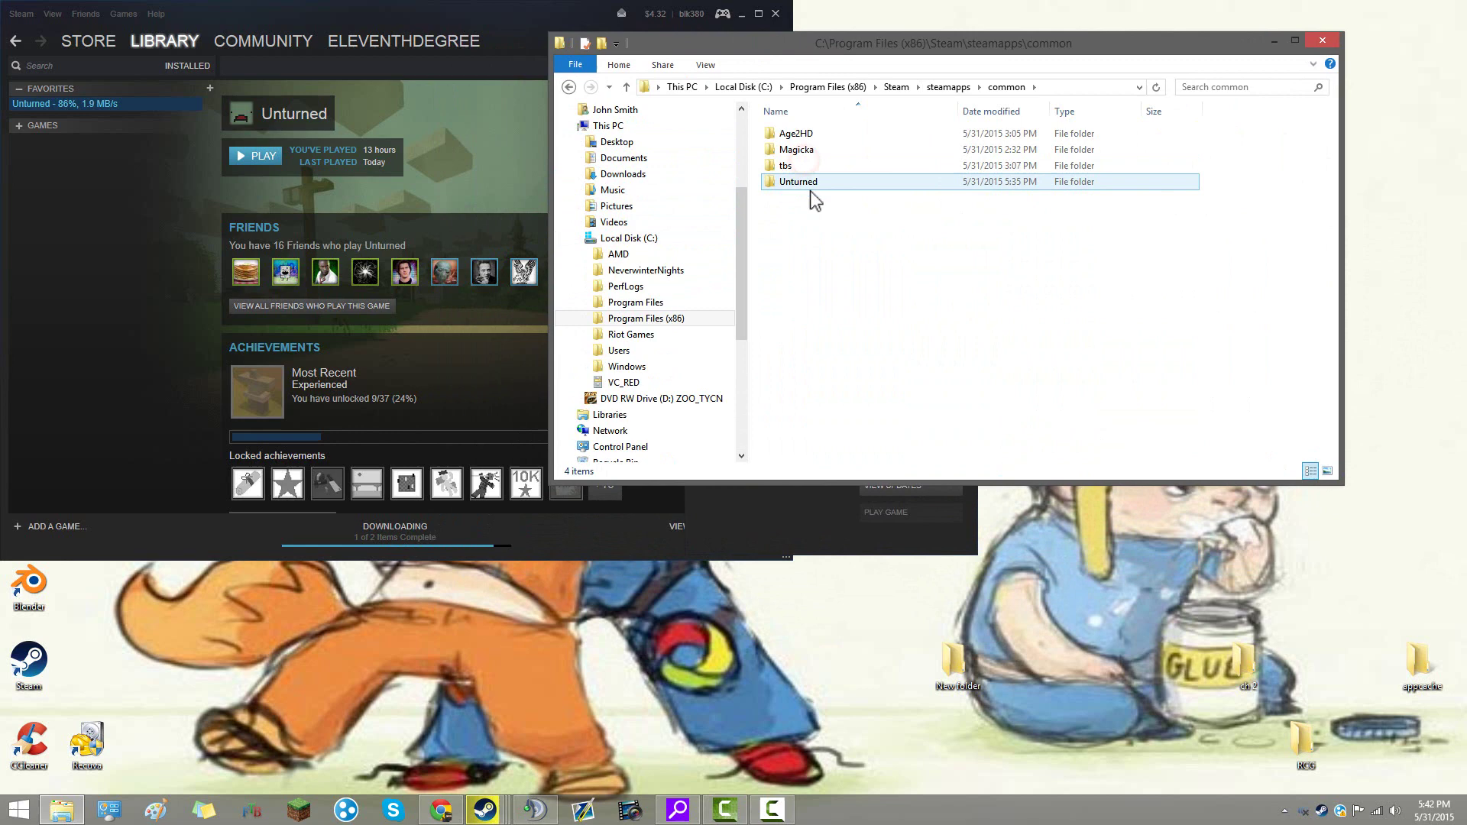
pyautogui.click(826, 183)
pyautogui.doubleClick(825, 184)
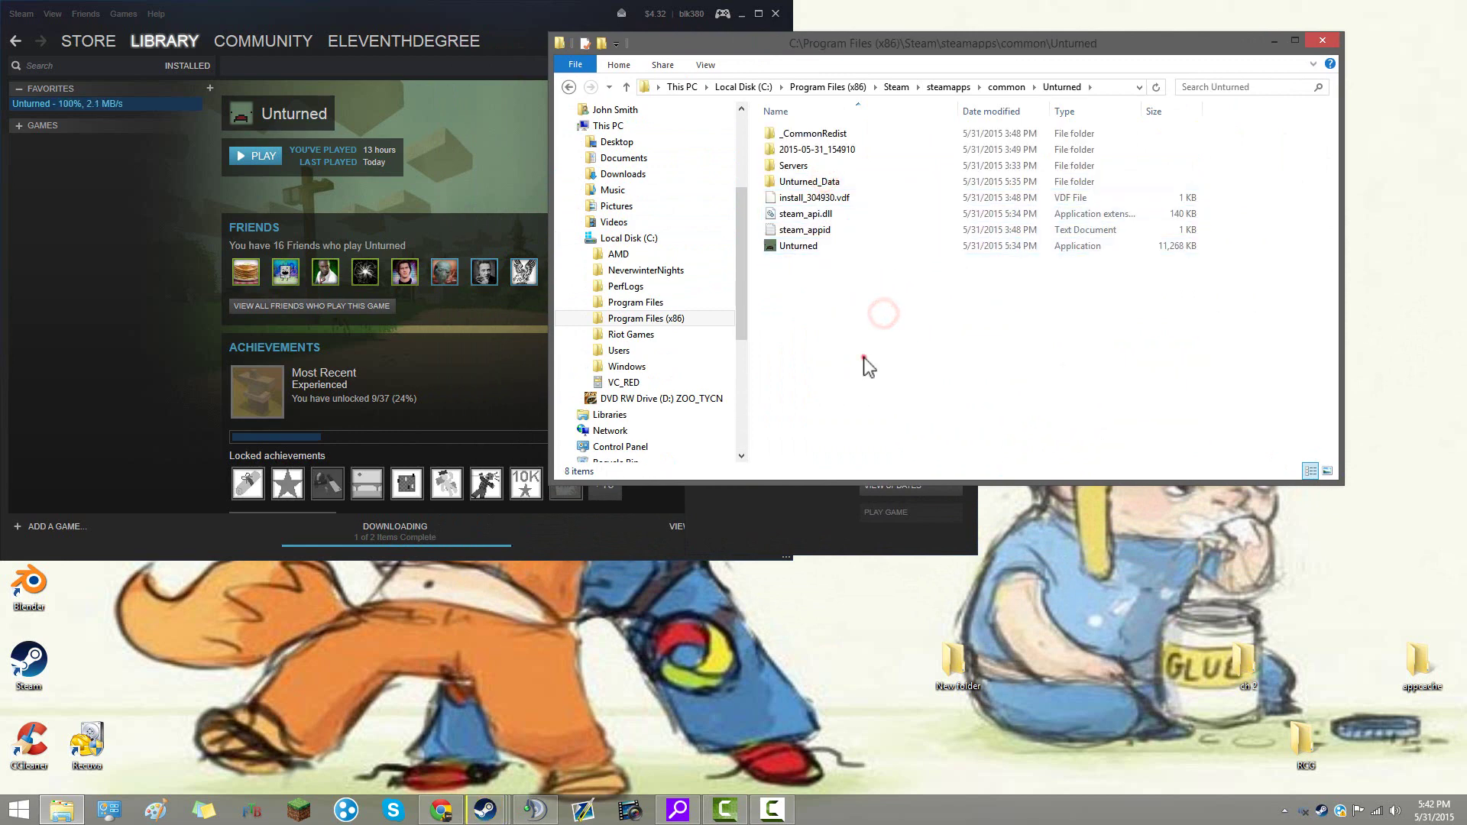
# Dismiss the Ready - Unturned update notice and reposition the Explorer window.
pyautogui.moveTo(825, 52); pyautogui.dragTo(429, 53)
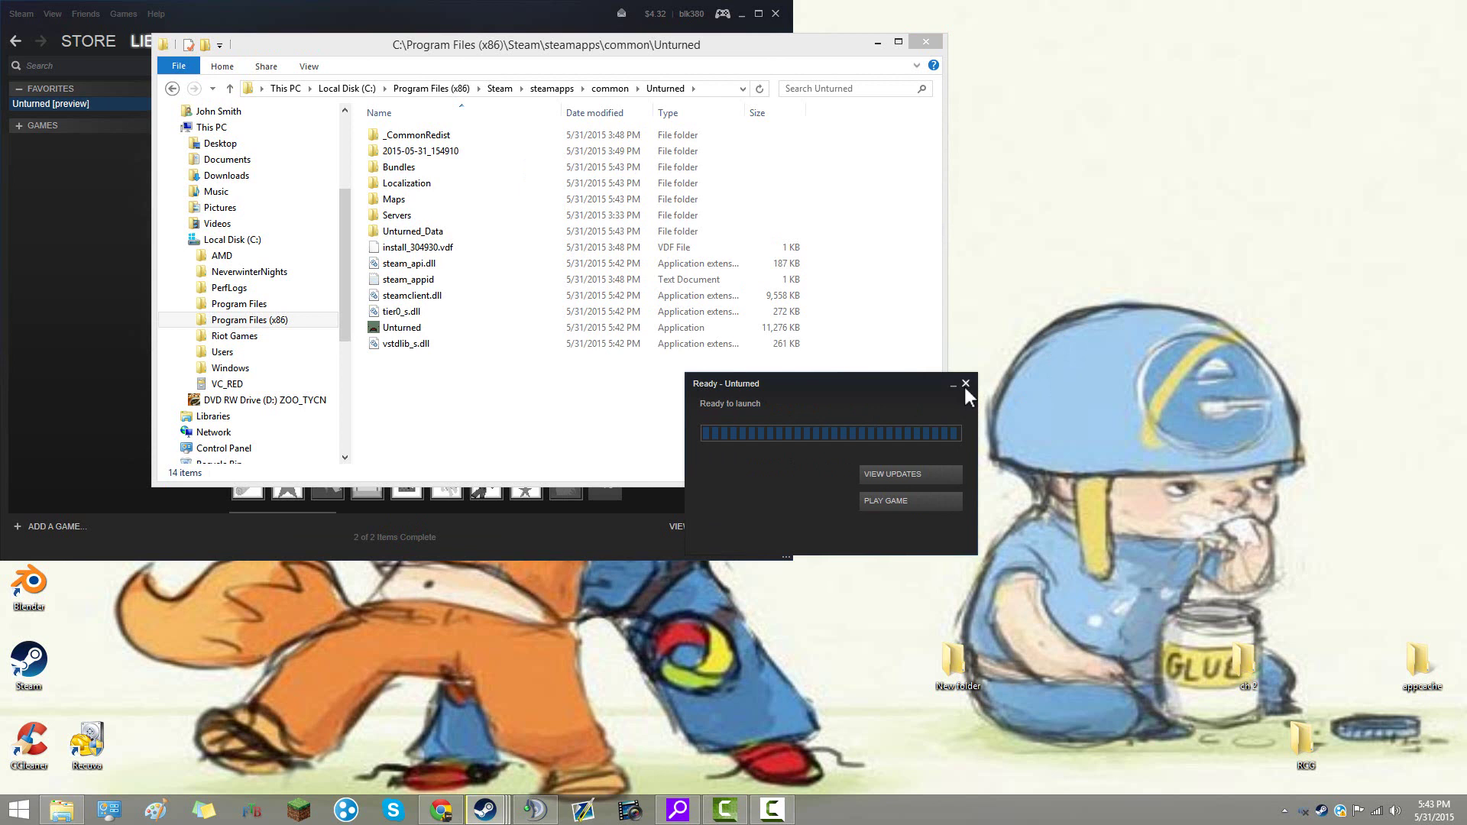
pyautogui.moveTo(900, 380); pyautogui.dragTo(918, 382)
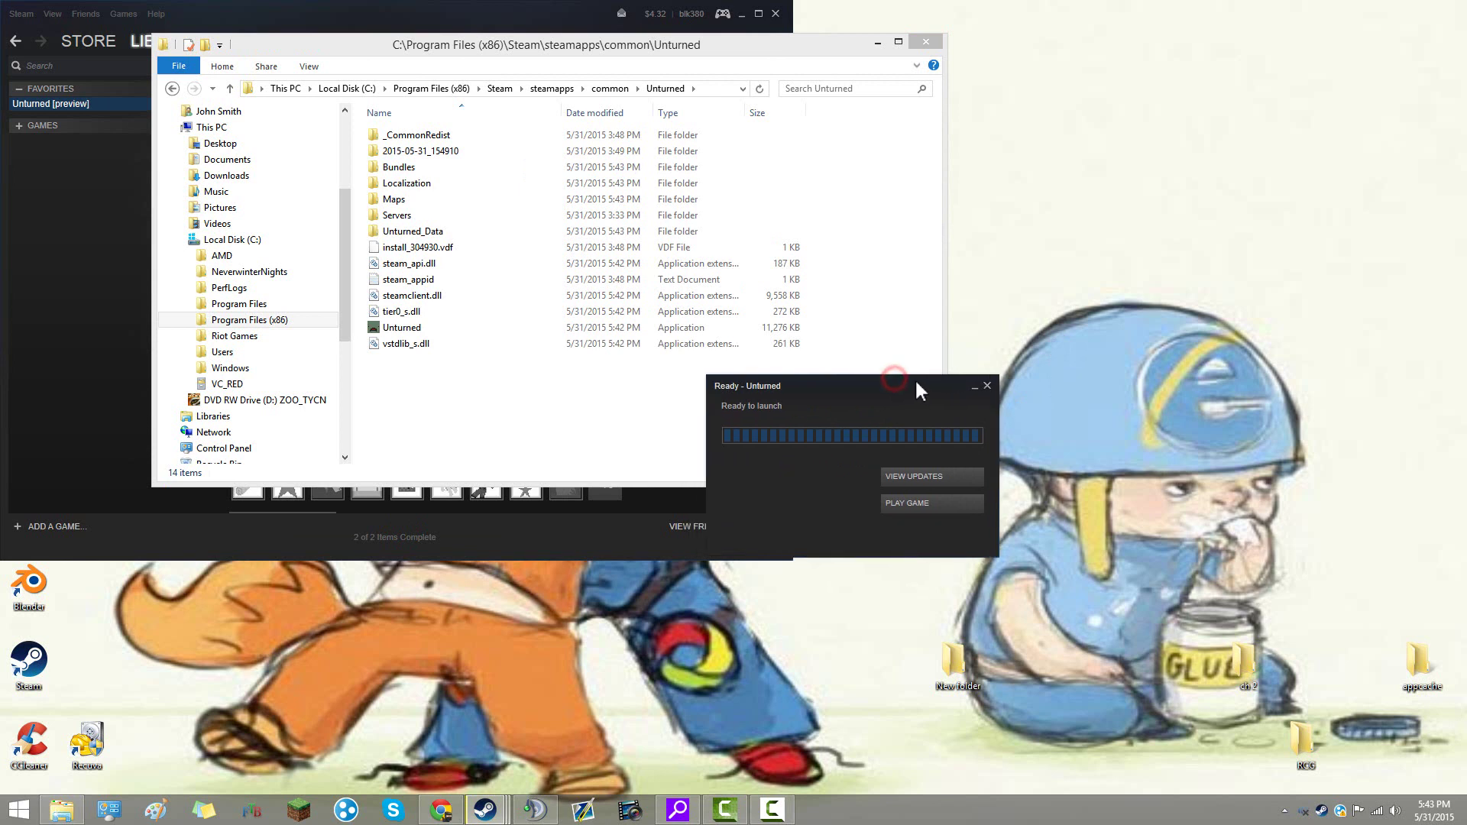
pyautogui.click(988, 385)
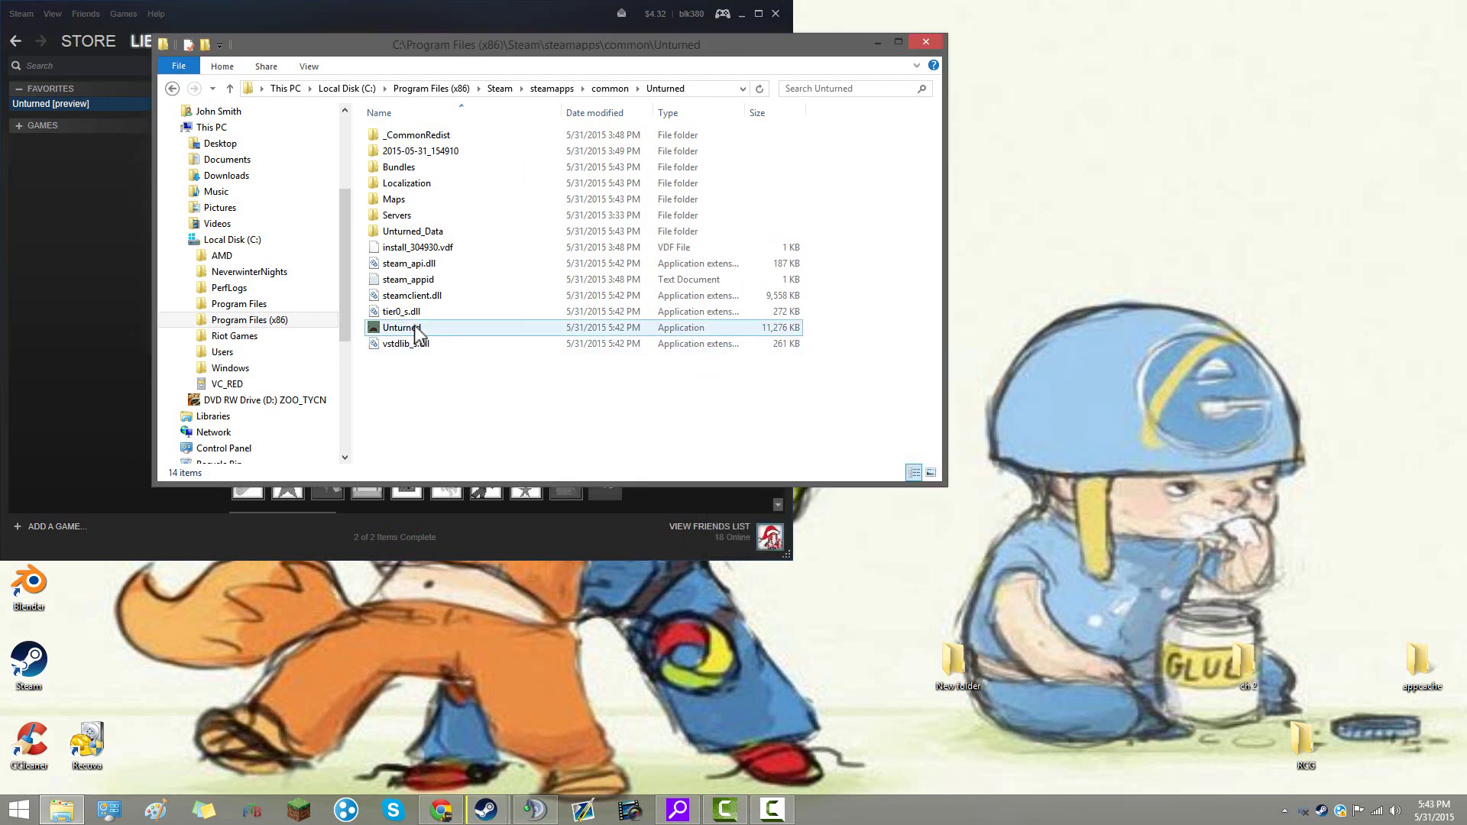
pyautogui.moveTo(504, 52); pyautogui.dragTo(618, 36)
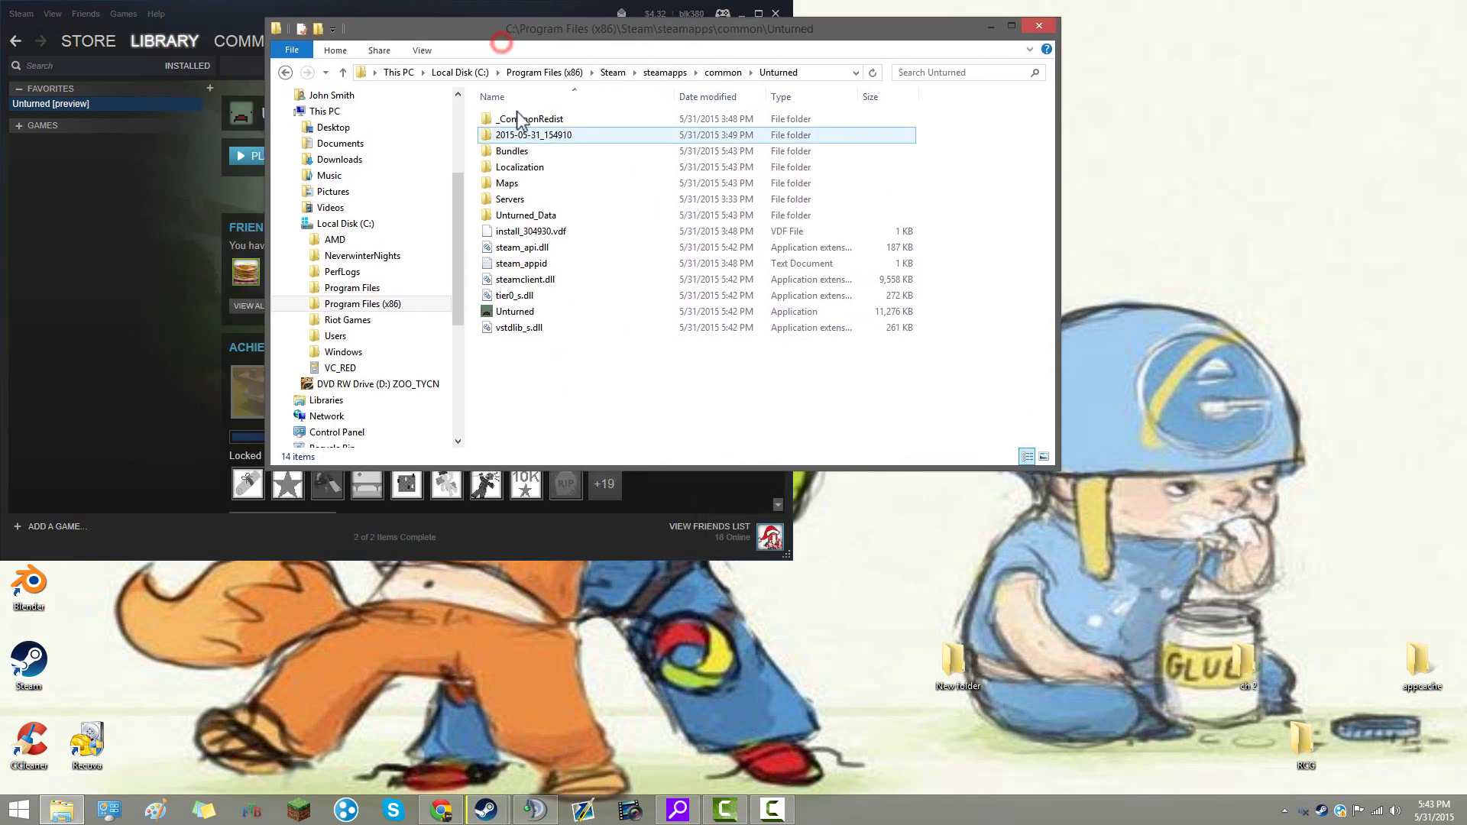
pyautogui.click(519, 328)
# Create a shortcut to the Unturned application and name it DankServer.
pyautogui.hotkey('shift', 'Up')
pyautogui.hotkey('shift', 'Up')
pyautogui.hotkey('shift', 'Up')
pyautogui.click(493, 367)
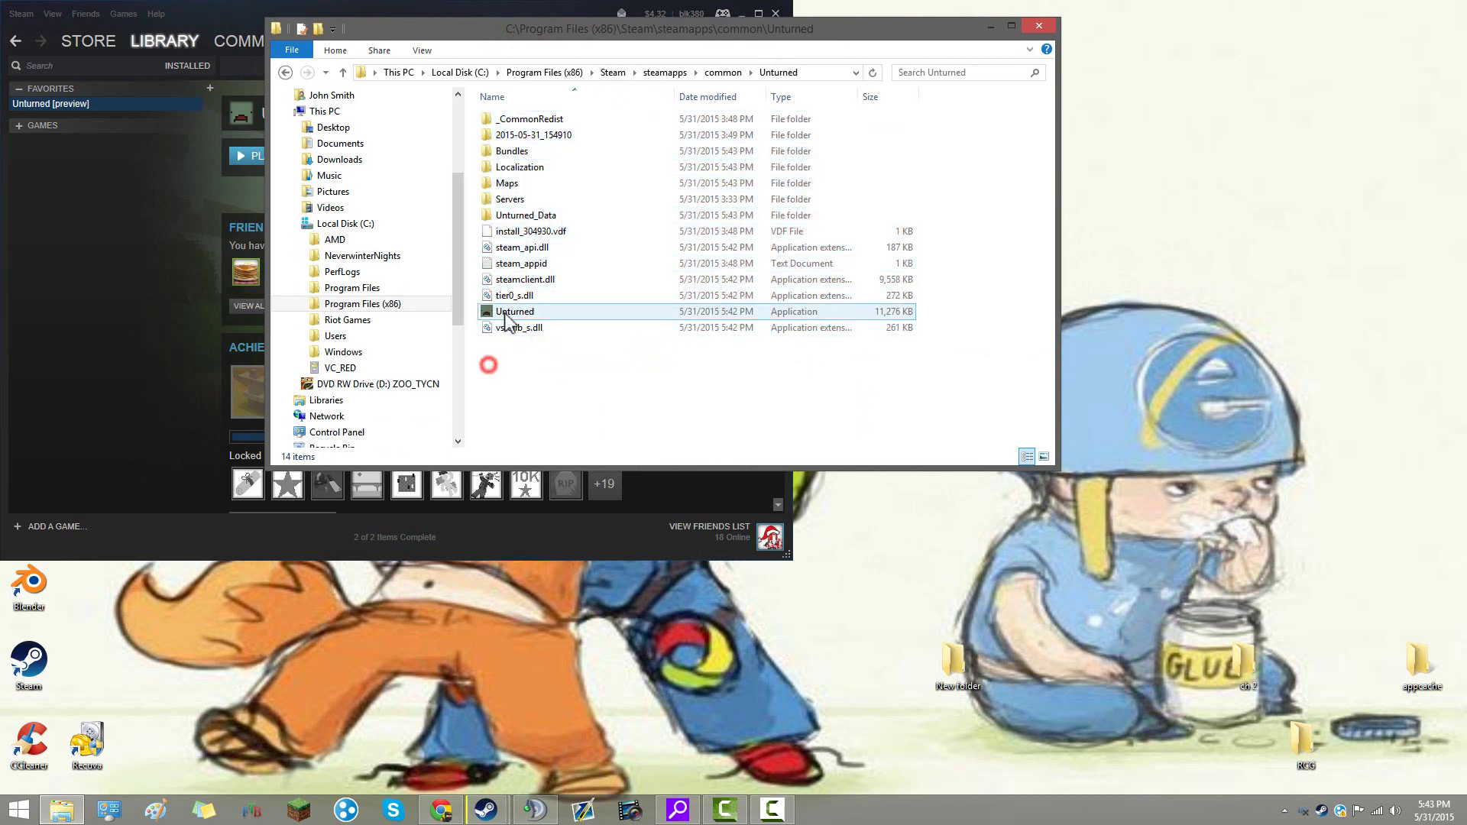
pyautogui.rightClick(512, 312)
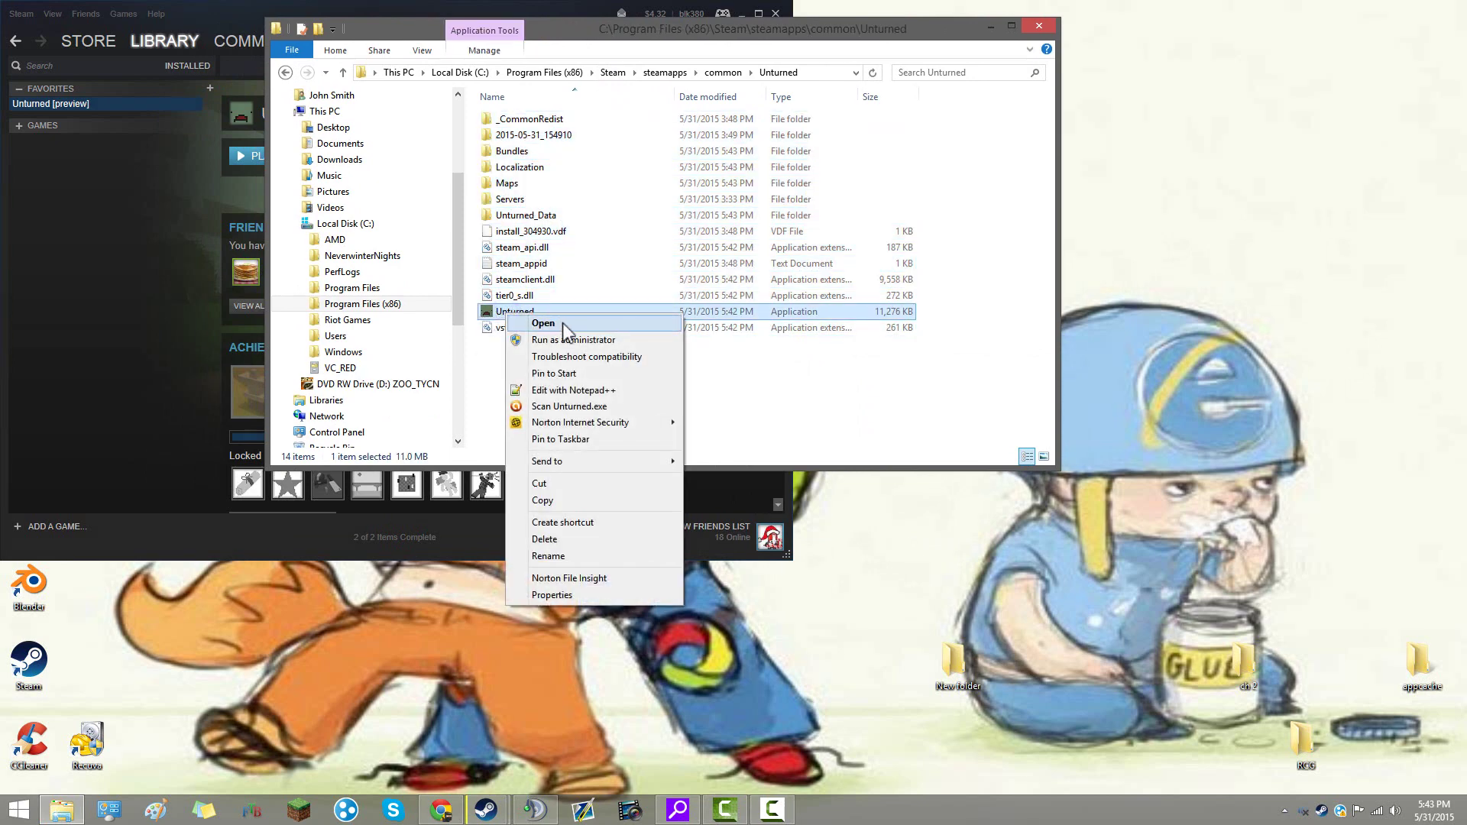
pyautogui.click(570, 522)
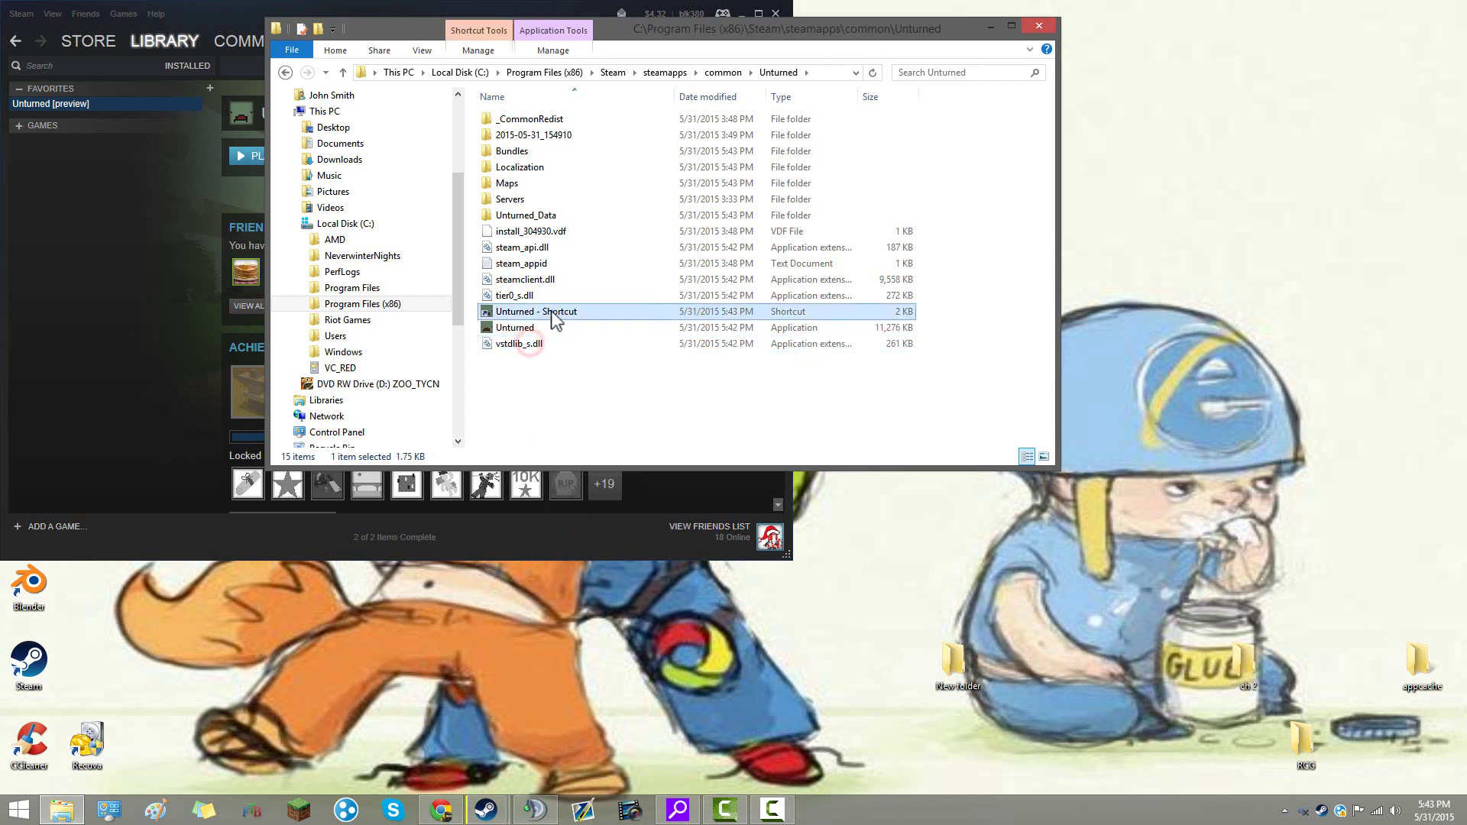
pyautogui.click(553, 312)
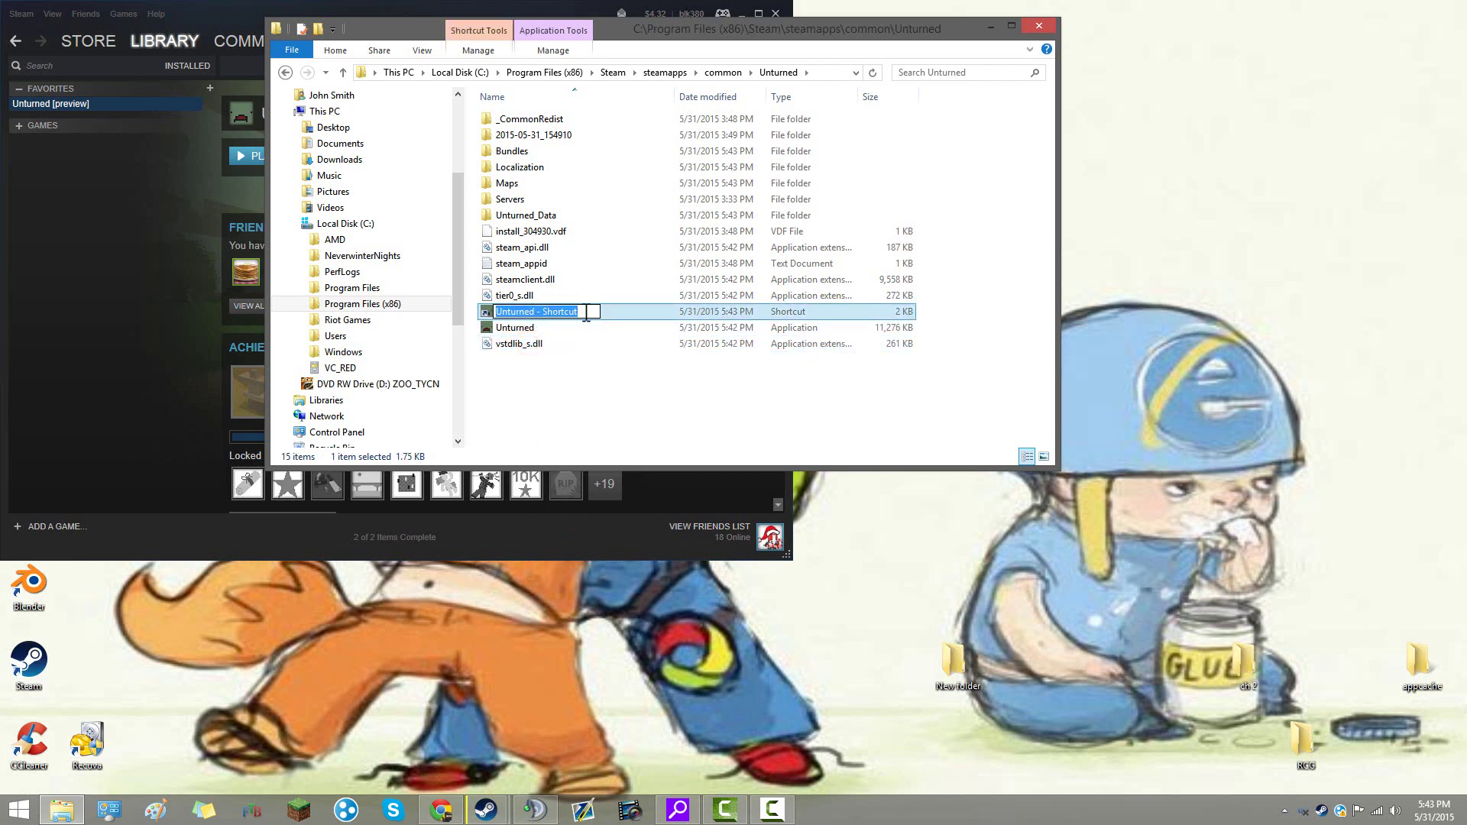
pyautogui.write('Dan')
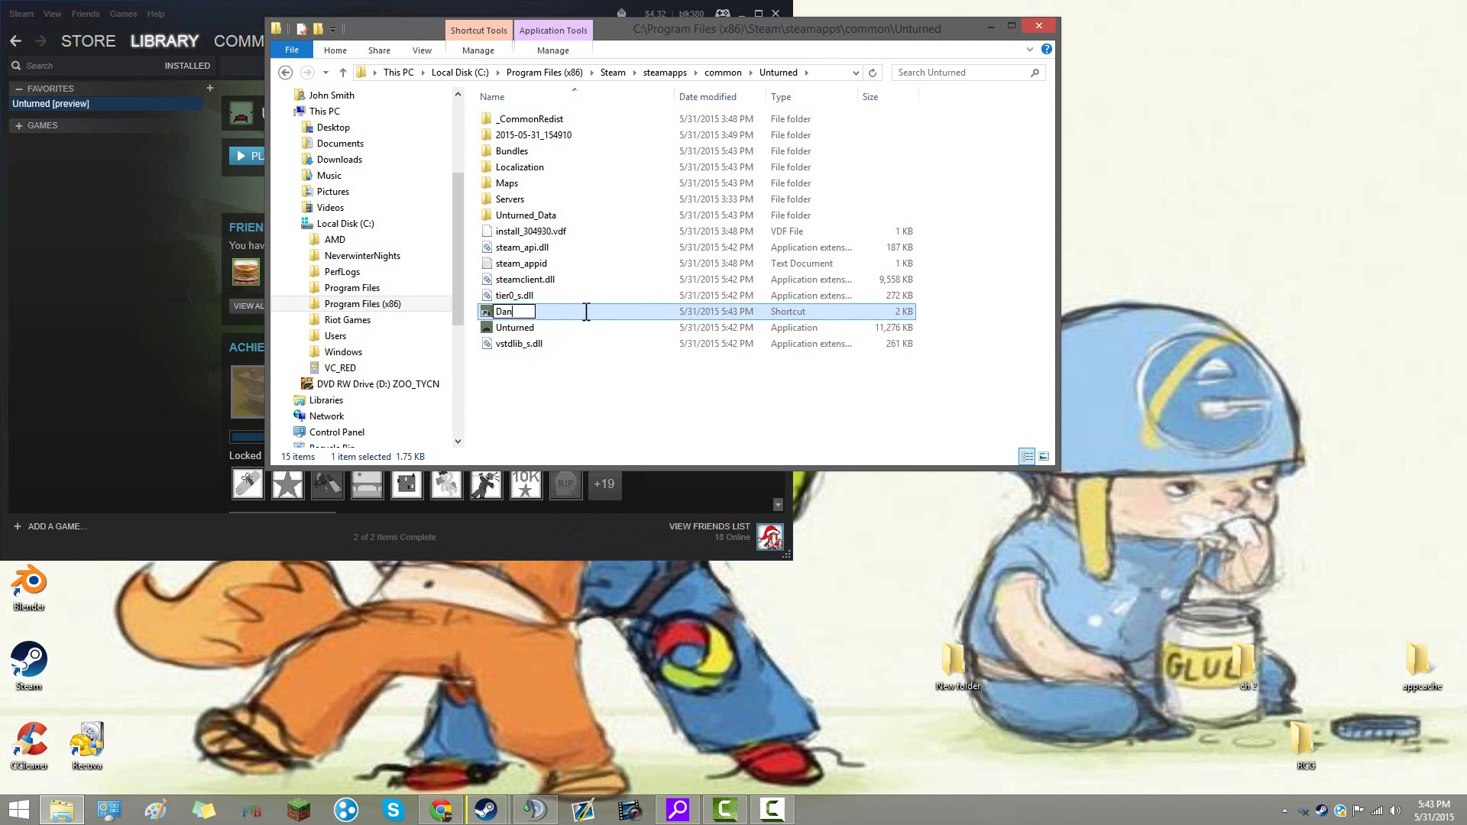
pyautogui.write('kServer')
pyautogui.click(589, 376)
# Append ' -nographics -batchmode +secureserver/DankServer' to the DankServer shortcut's Target and apply.
pyautogui.rightClick(538, 236)
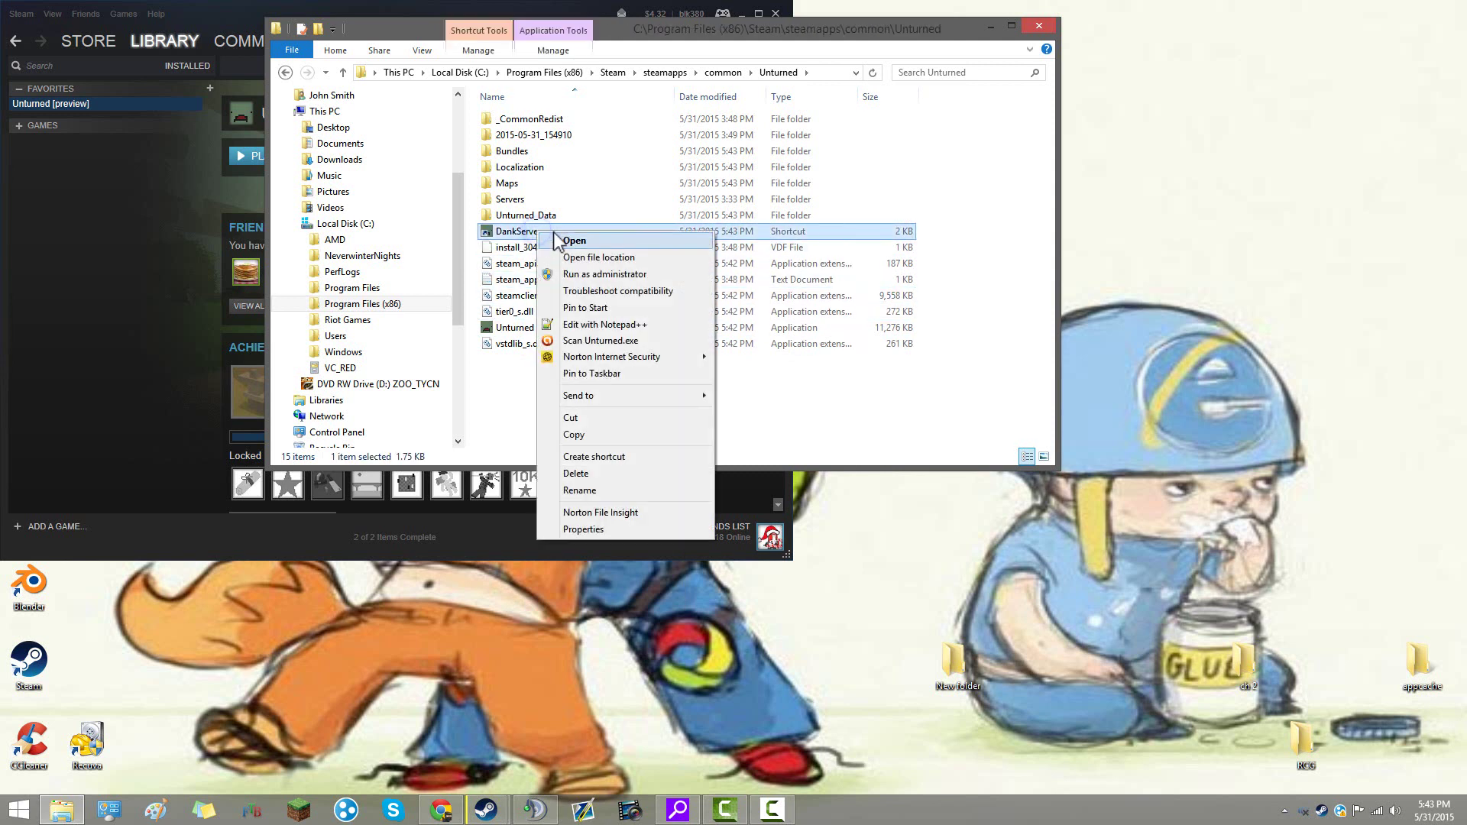
pyautogui.click(573, 527)
pyautogui.moveTo(722, 246); pyautogui.dragTo(709, 225)
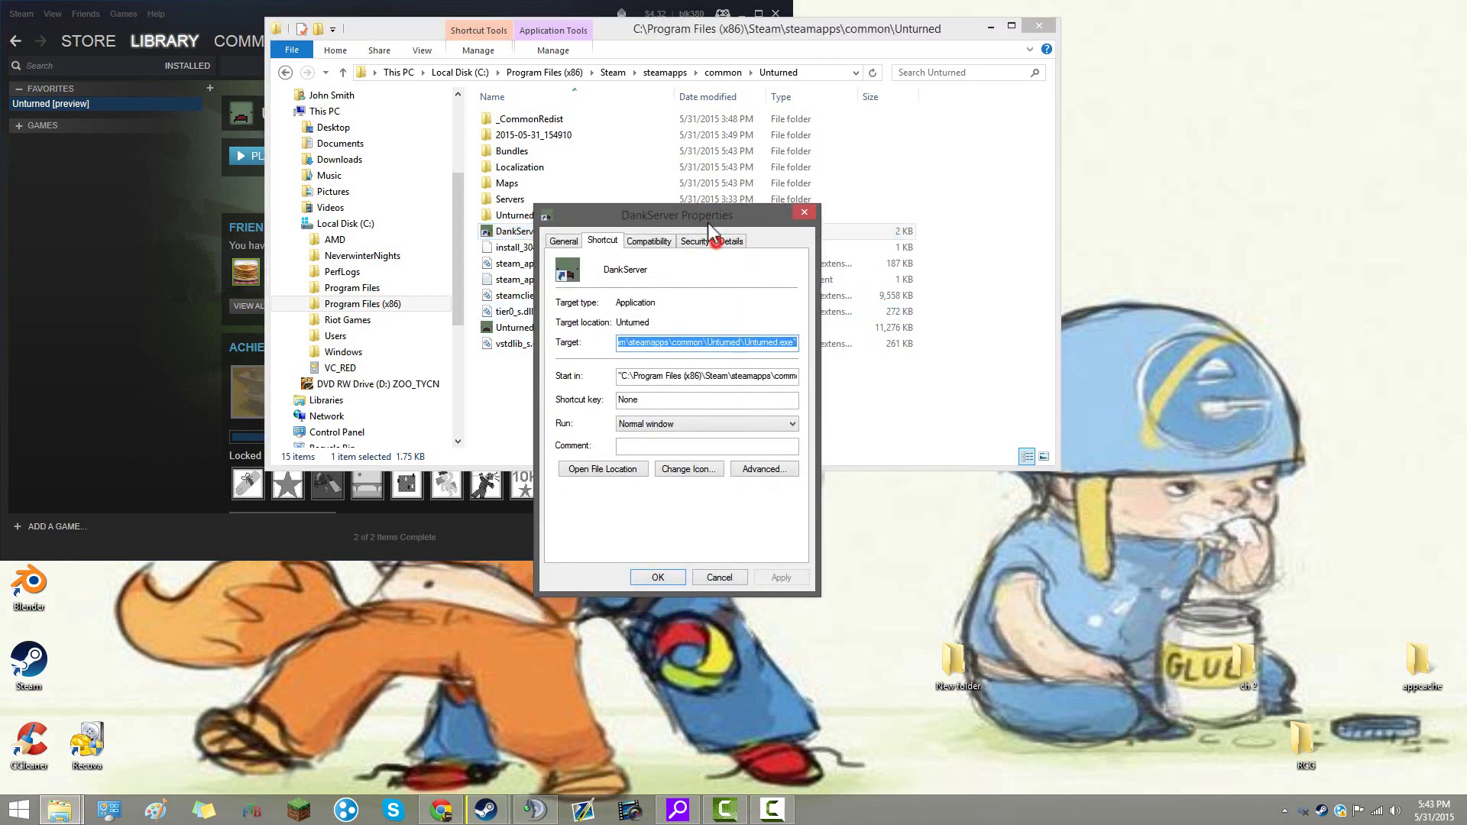
pyautogui.moveTo(642, 343); pyautogui.dragTo(798, 344)
pyautogui.click(781, 346)
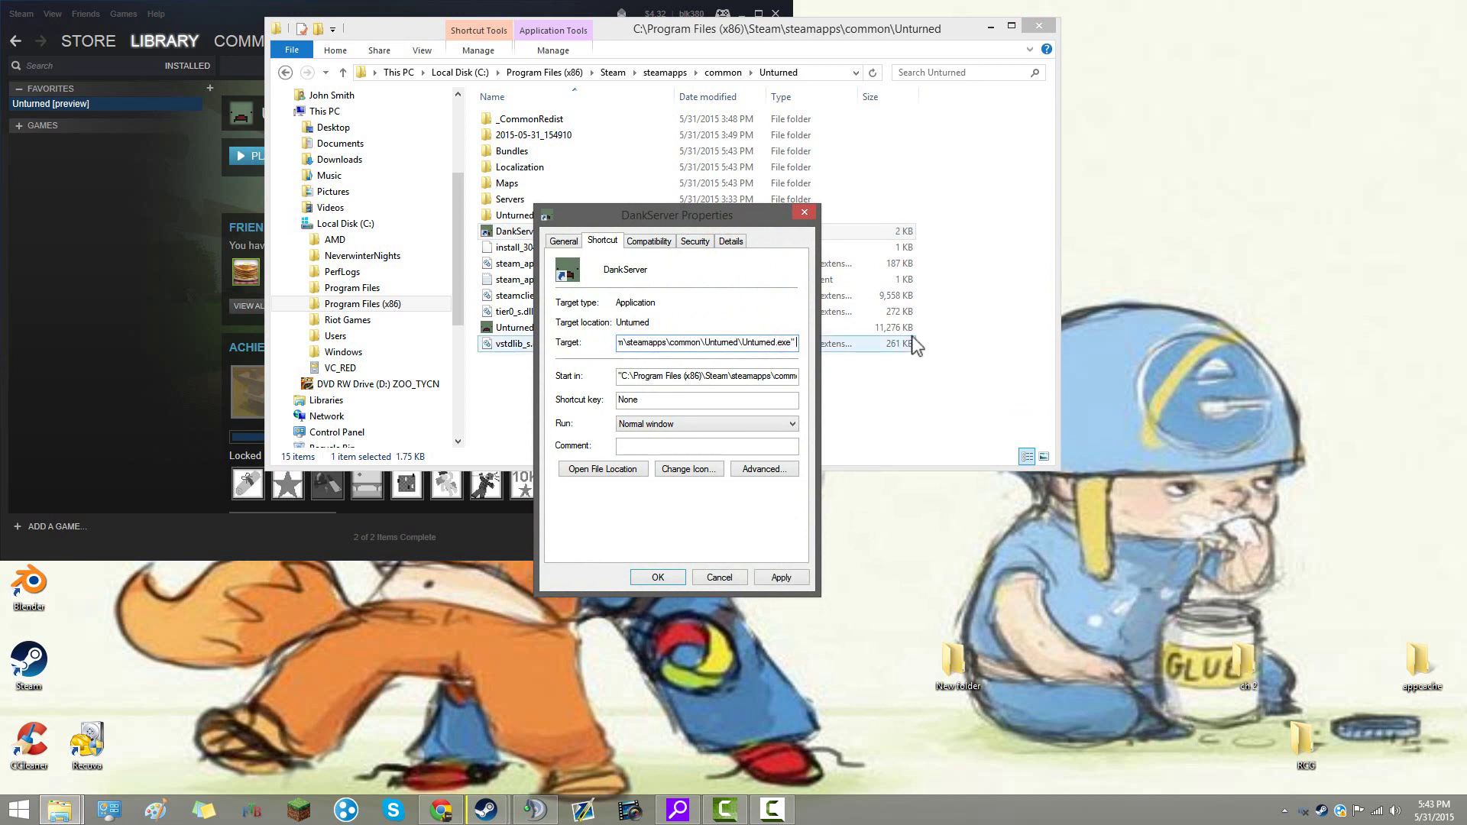
pyautogui.write('-nographics')
pyautogui.write(' -bat')
pyautogui.write('chmode')
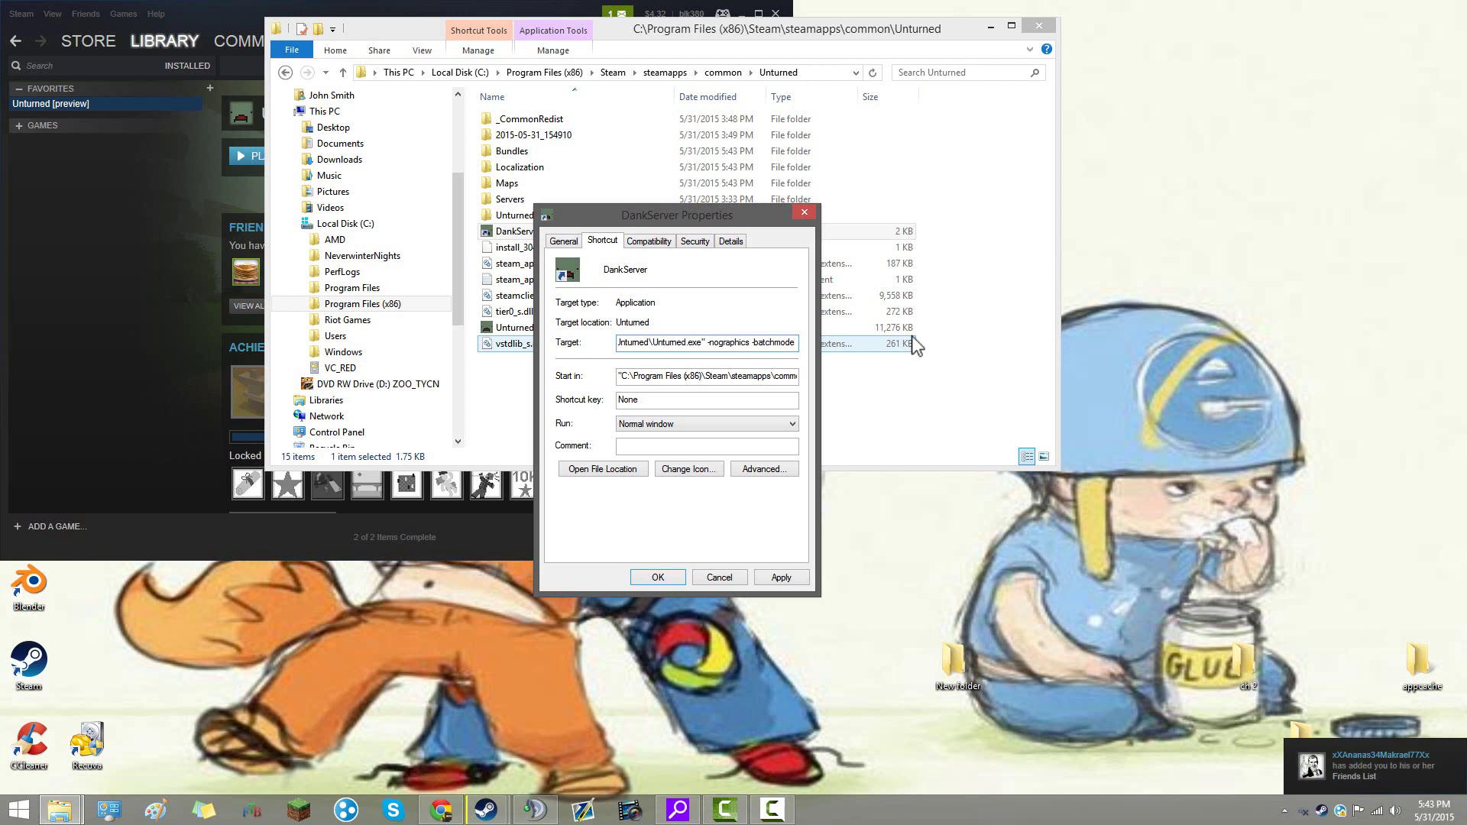
pyautogui.write(' +sec')
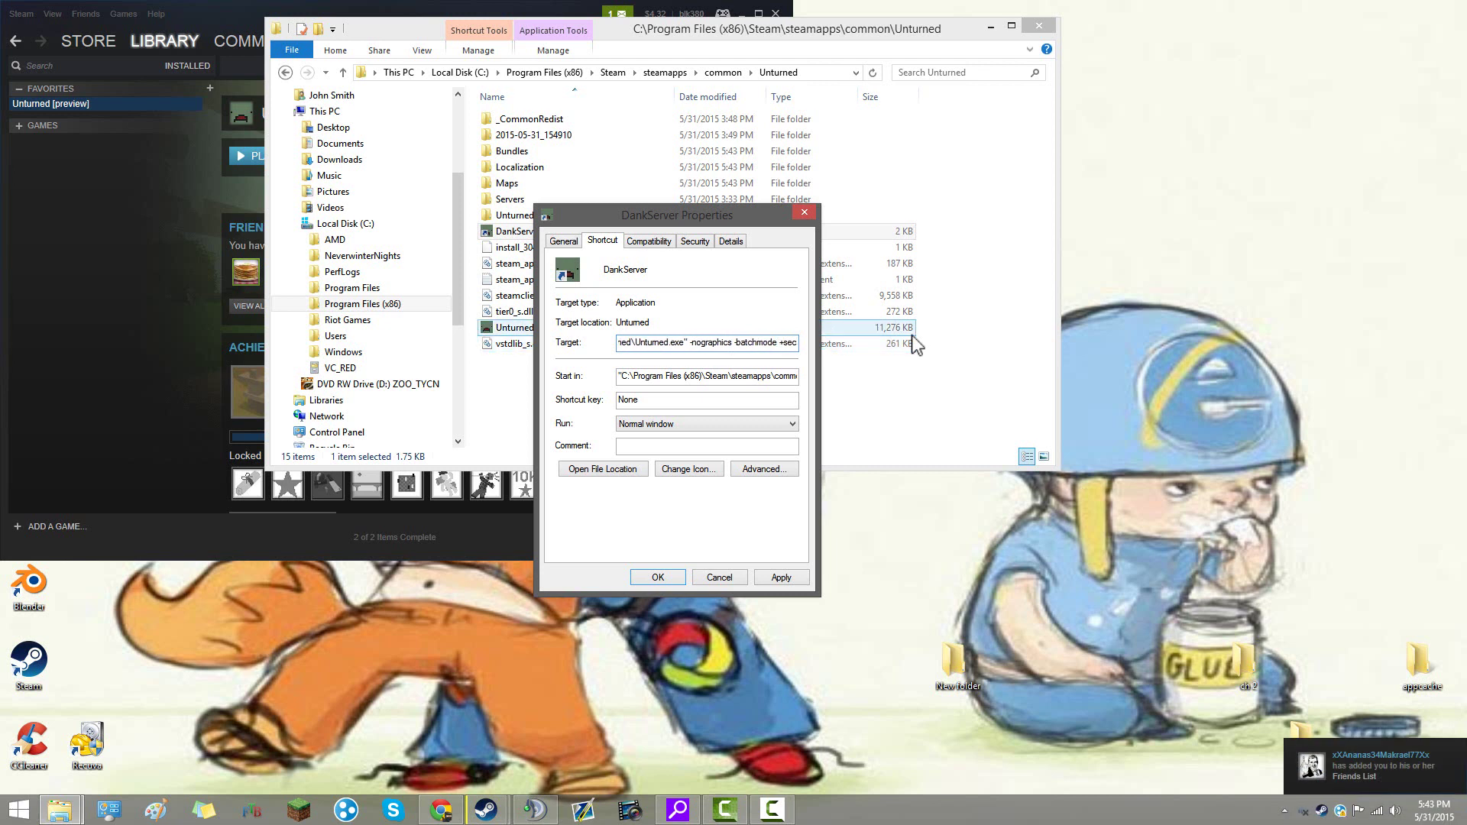
pyautogui.write('ureserver/')
pyautogui.write('Dan')
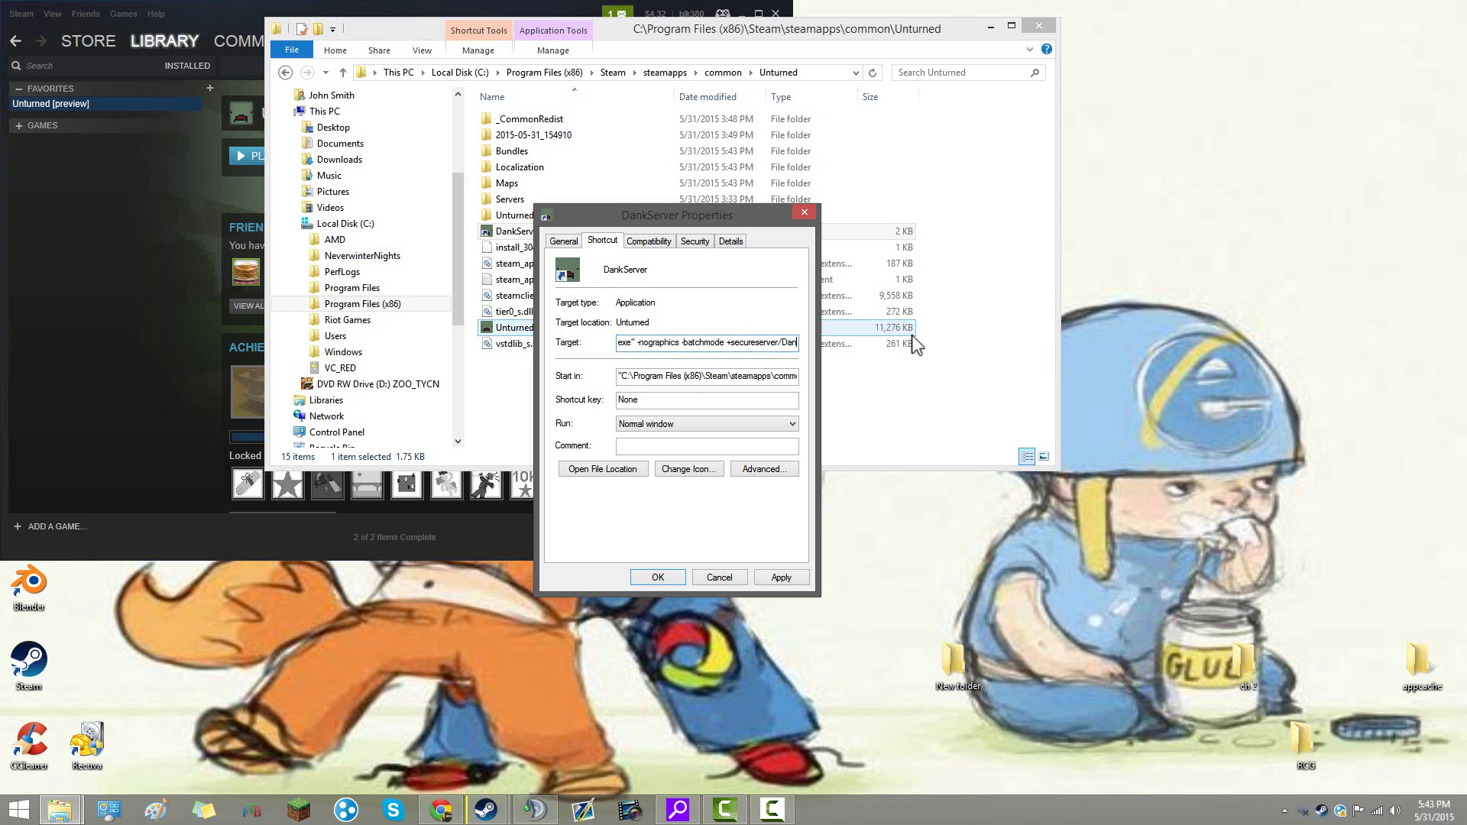
pyautogui.write('kServer')
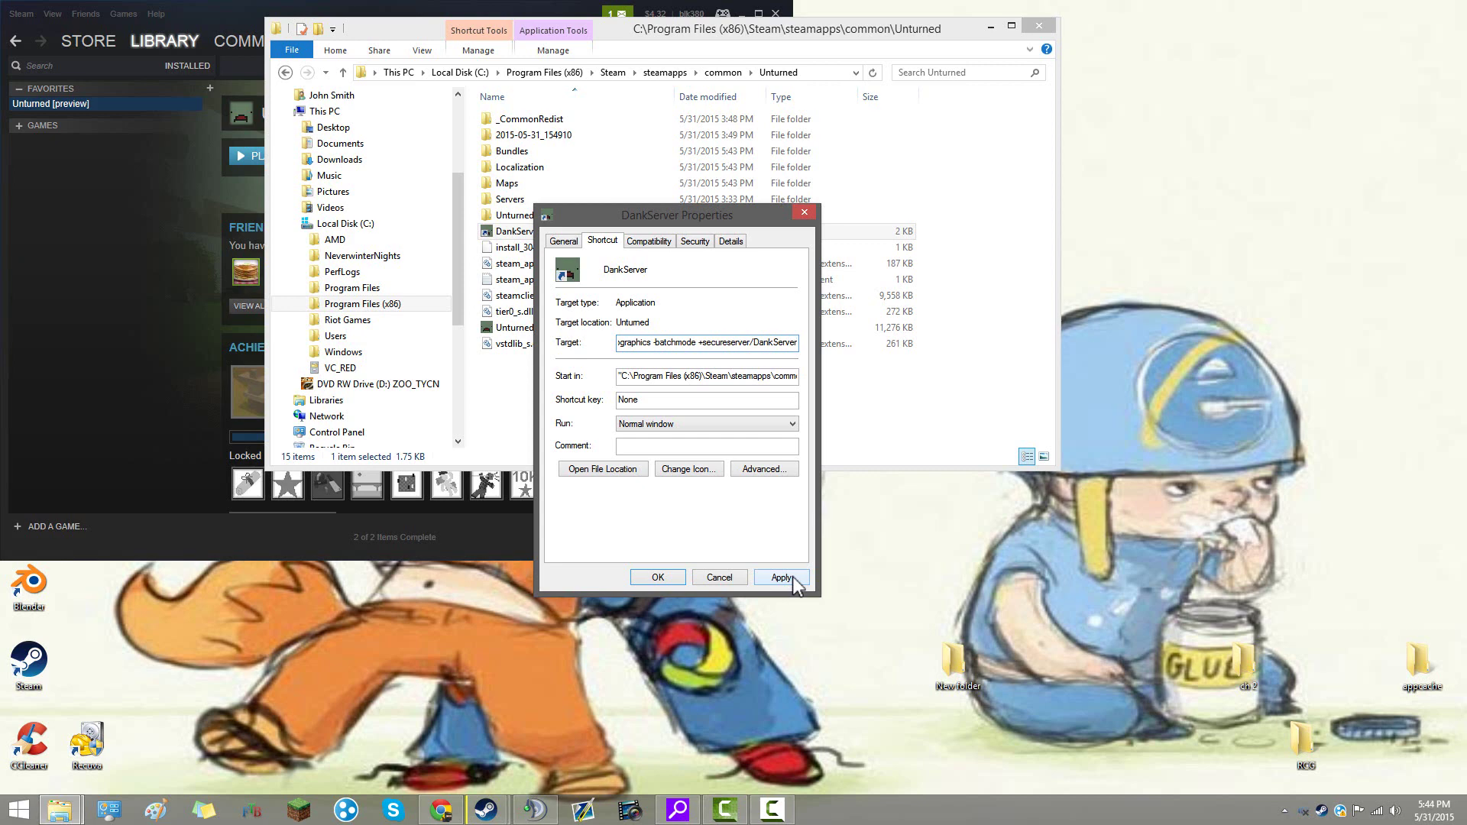
pyautogui.click(782, 577)
pyautogui.click(663, 576)
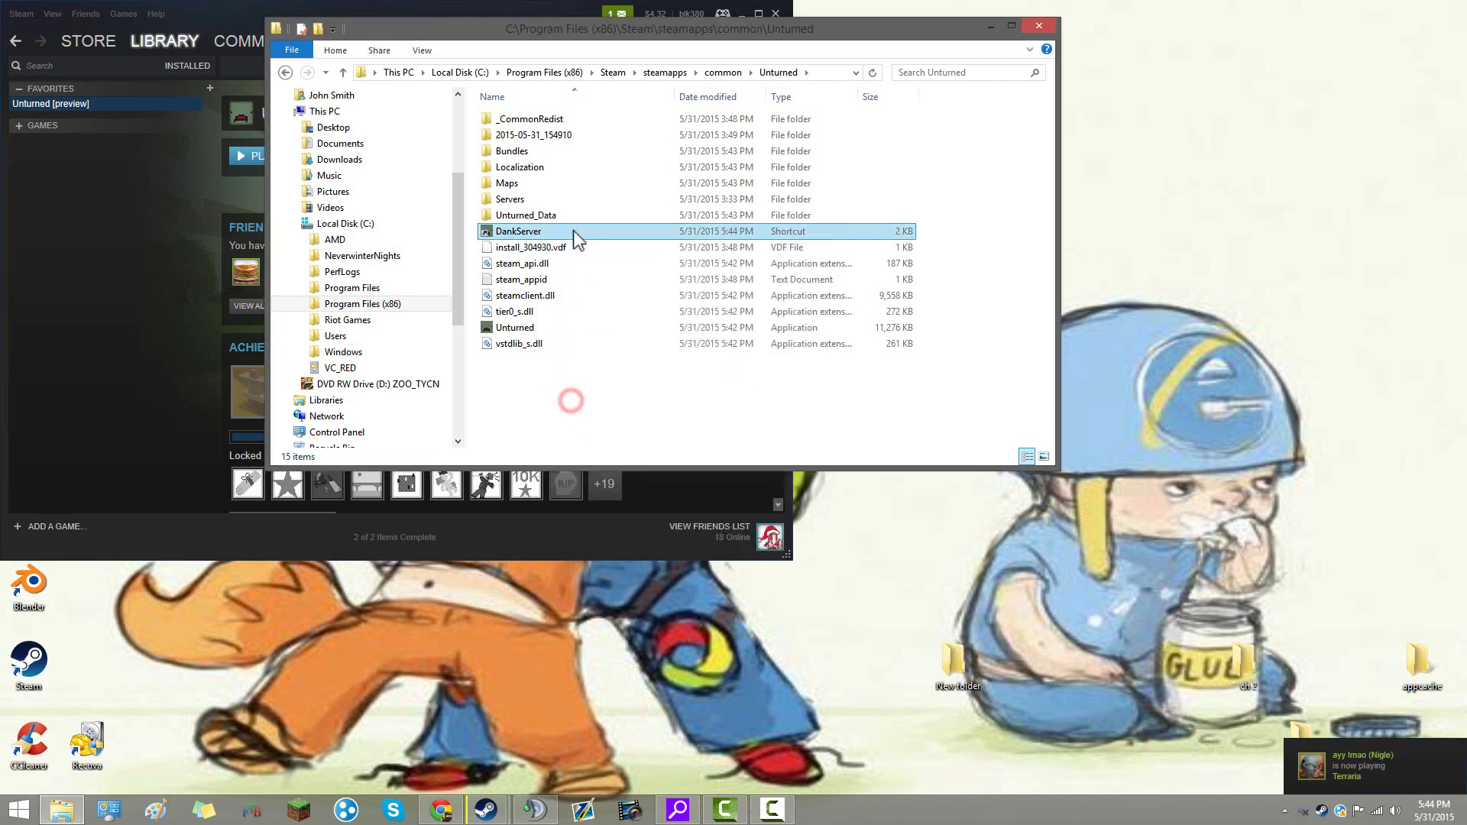
# Launch the DankServer shortcut, then stop the server with the 'shutdown' command.
pyautogui.doubleClick(574, 231)
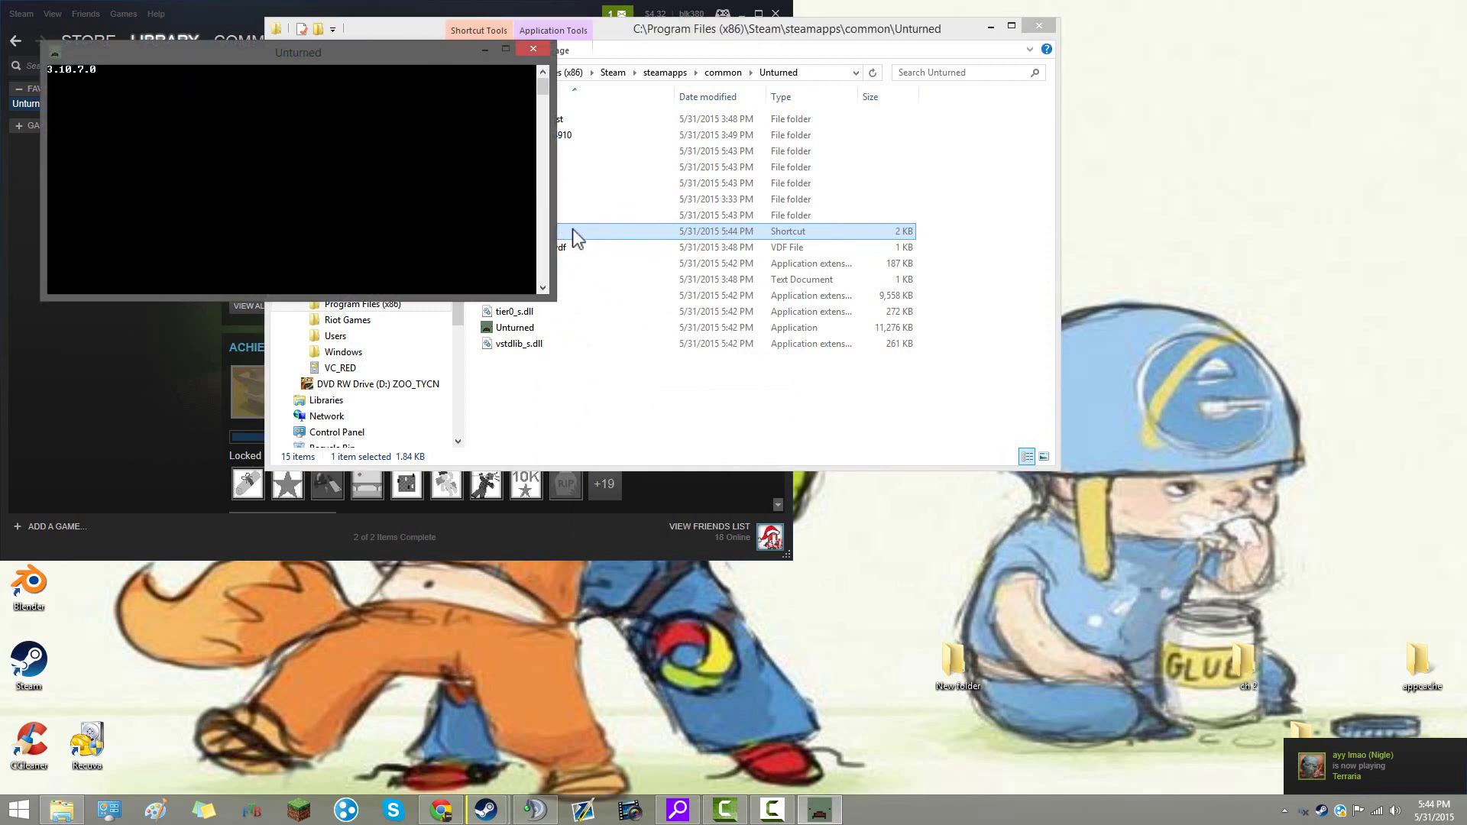
pyautogui.moveTo(405, 60); pyautogui.dragTo(422, 67)
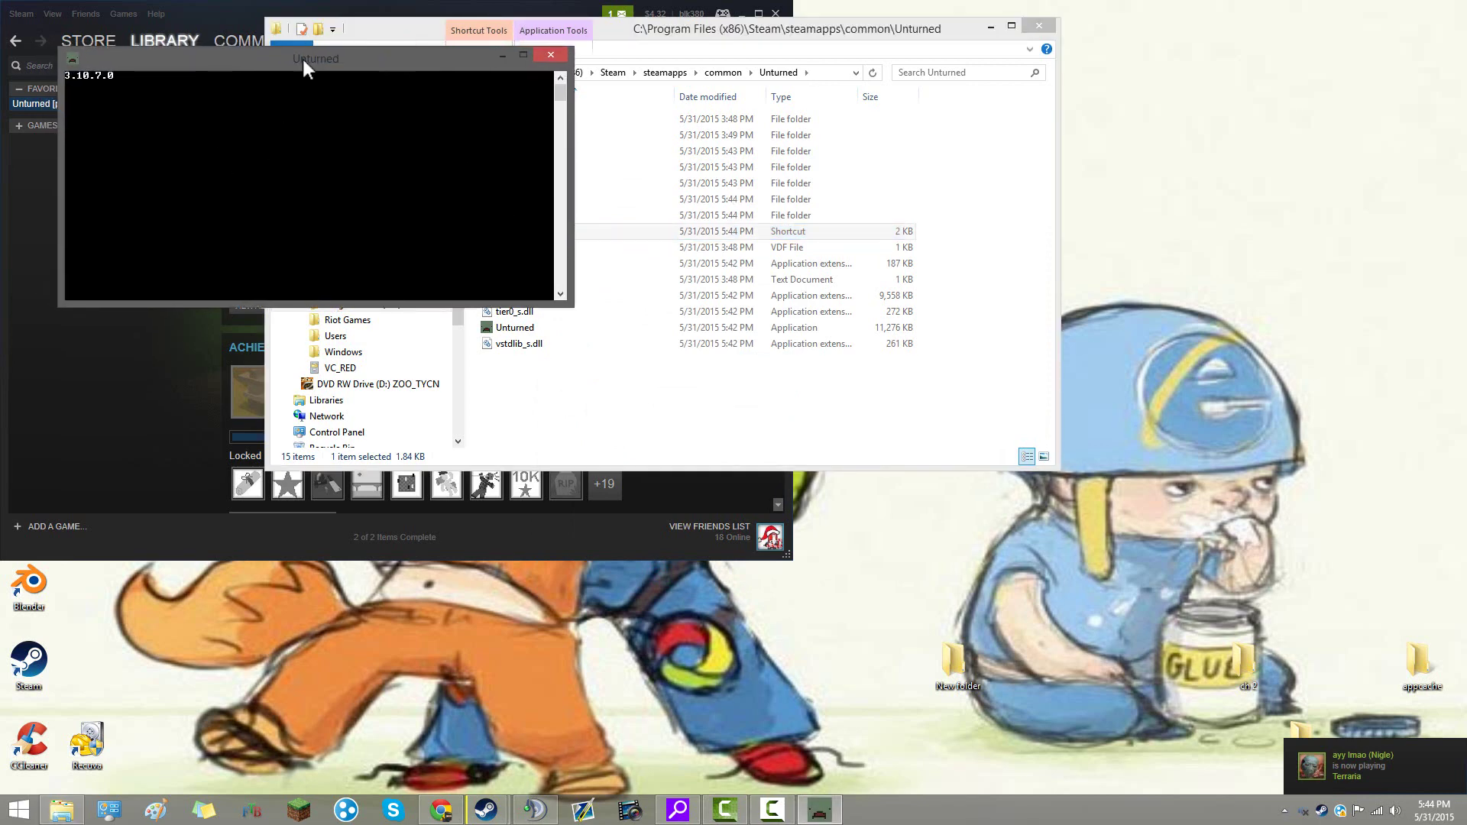
pyautogui.moveTo(304, 66); pyautogui.dragTo(337, 164)
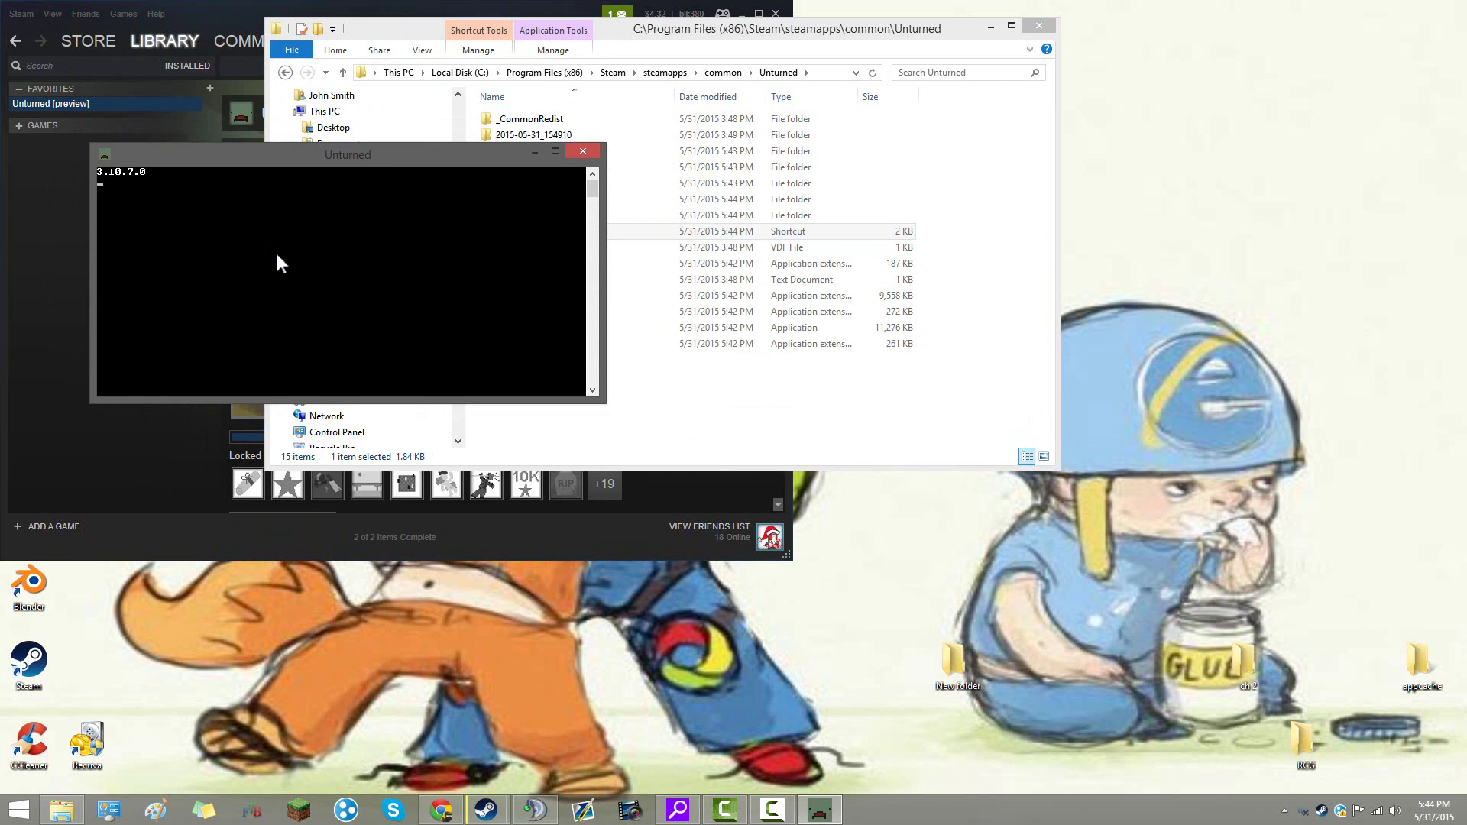
pyautogui.write('shut')
pyautogui.write('down')
pyautogui.press('Return')
# Browse to Servers\DankServer\Server and open Commands.dat with Notepad++.
pyautogui.click(594, 436)
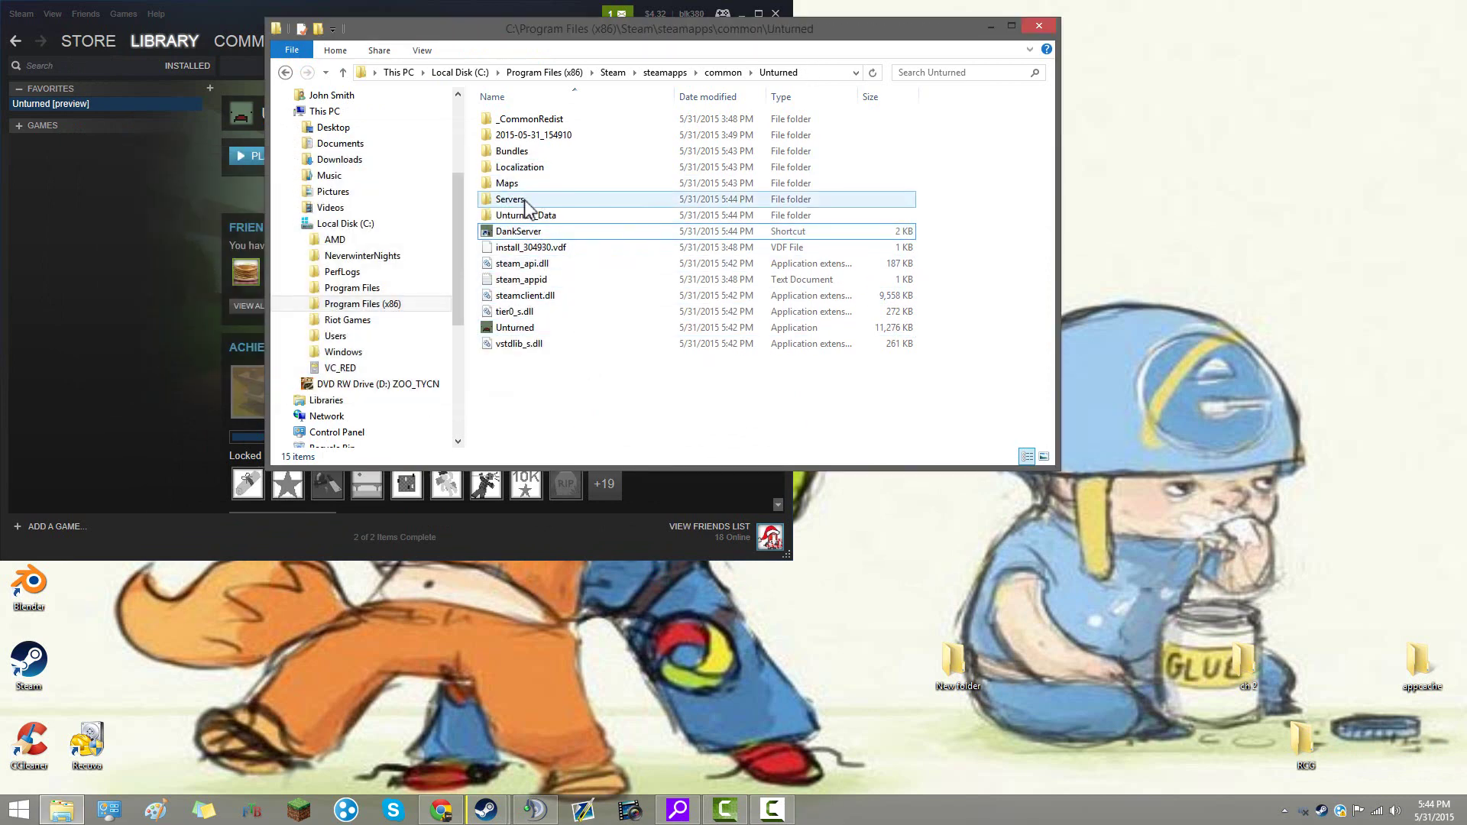
pyautogui.doubleClick(589, 205)
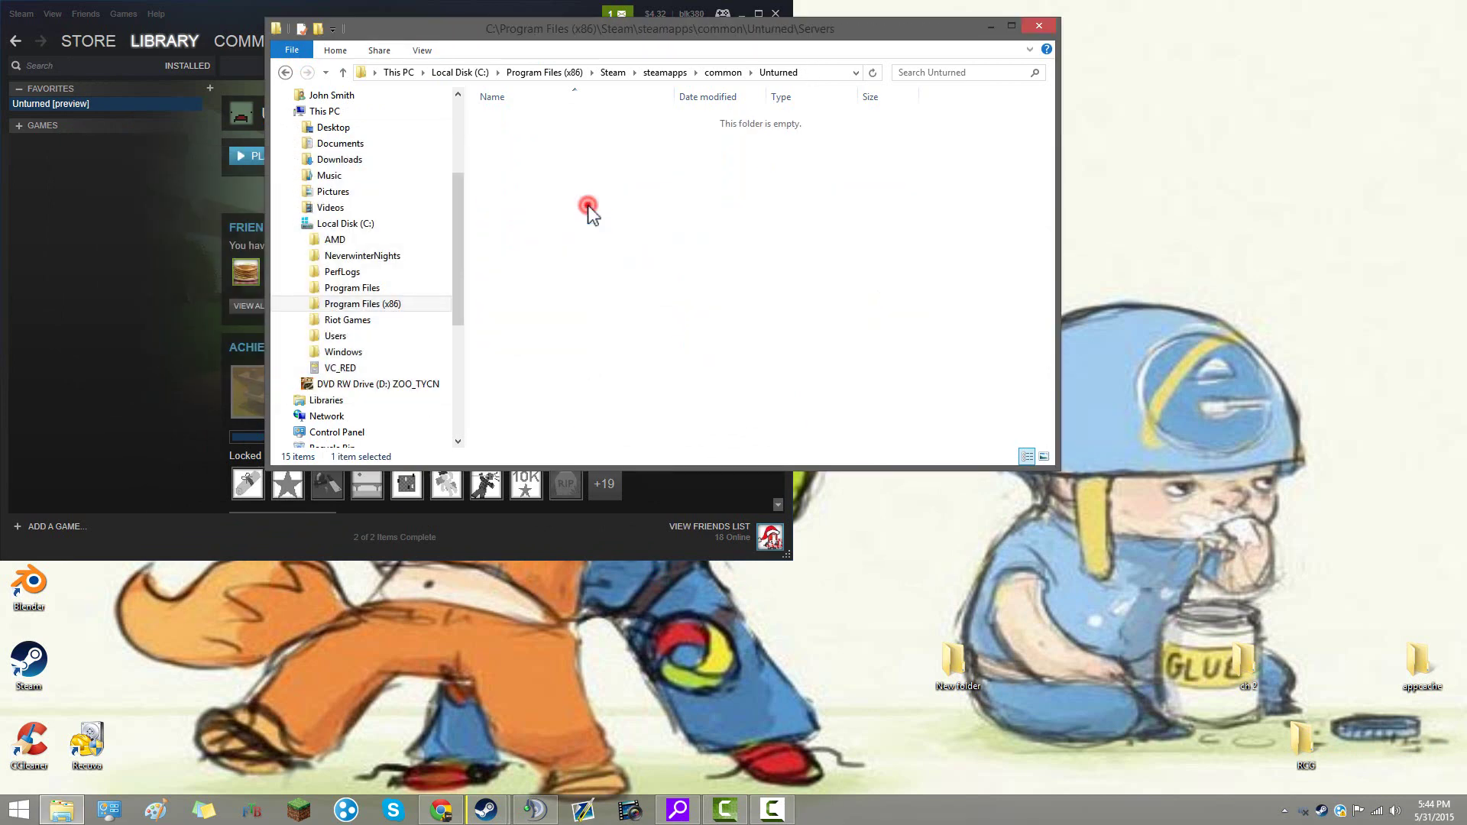
pyautogui.doubleClick(534, 122)
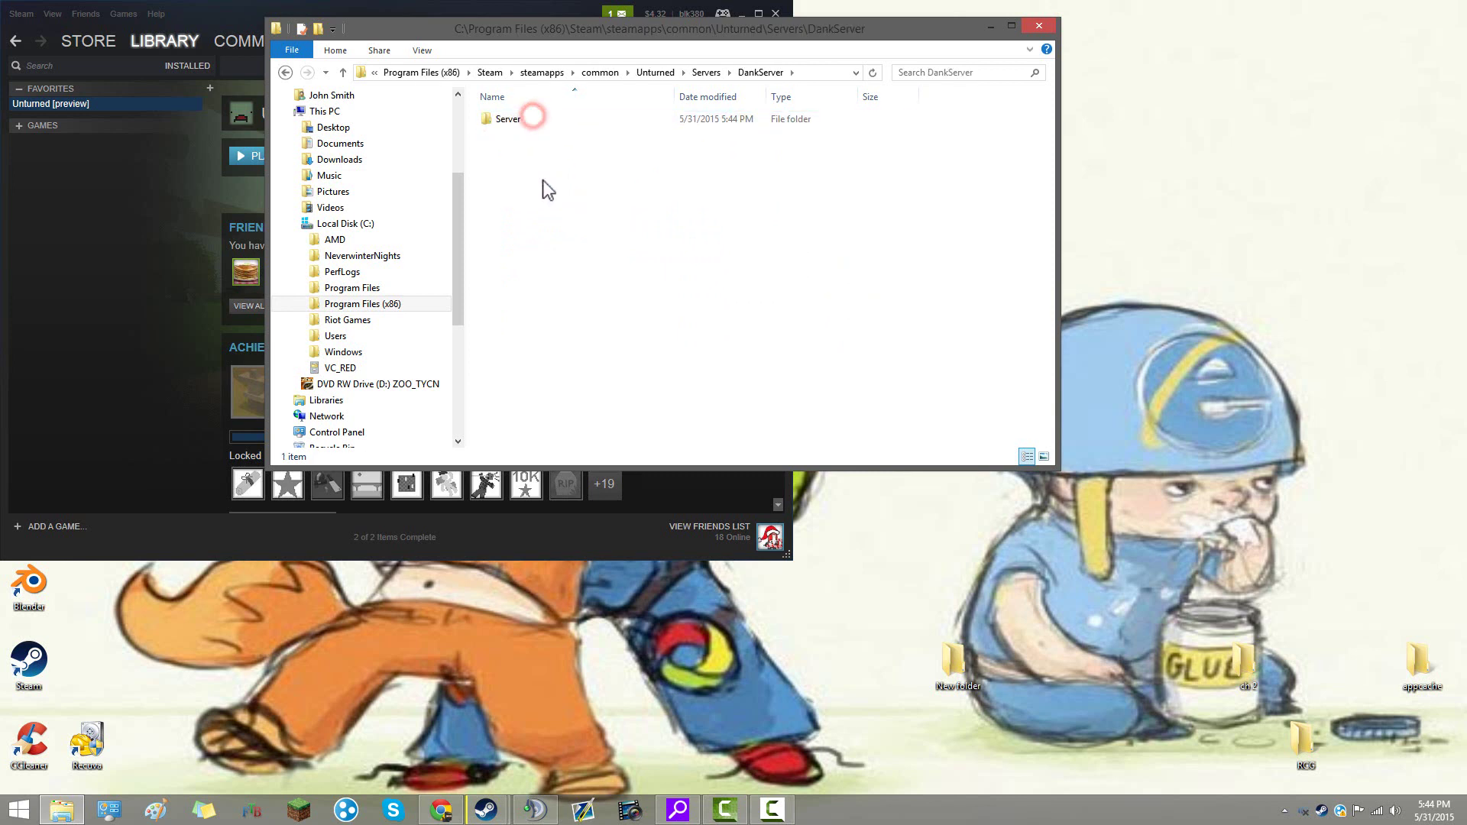
pyautogui.click(522, 119)
pyautogui.doubleClick(521, 117)
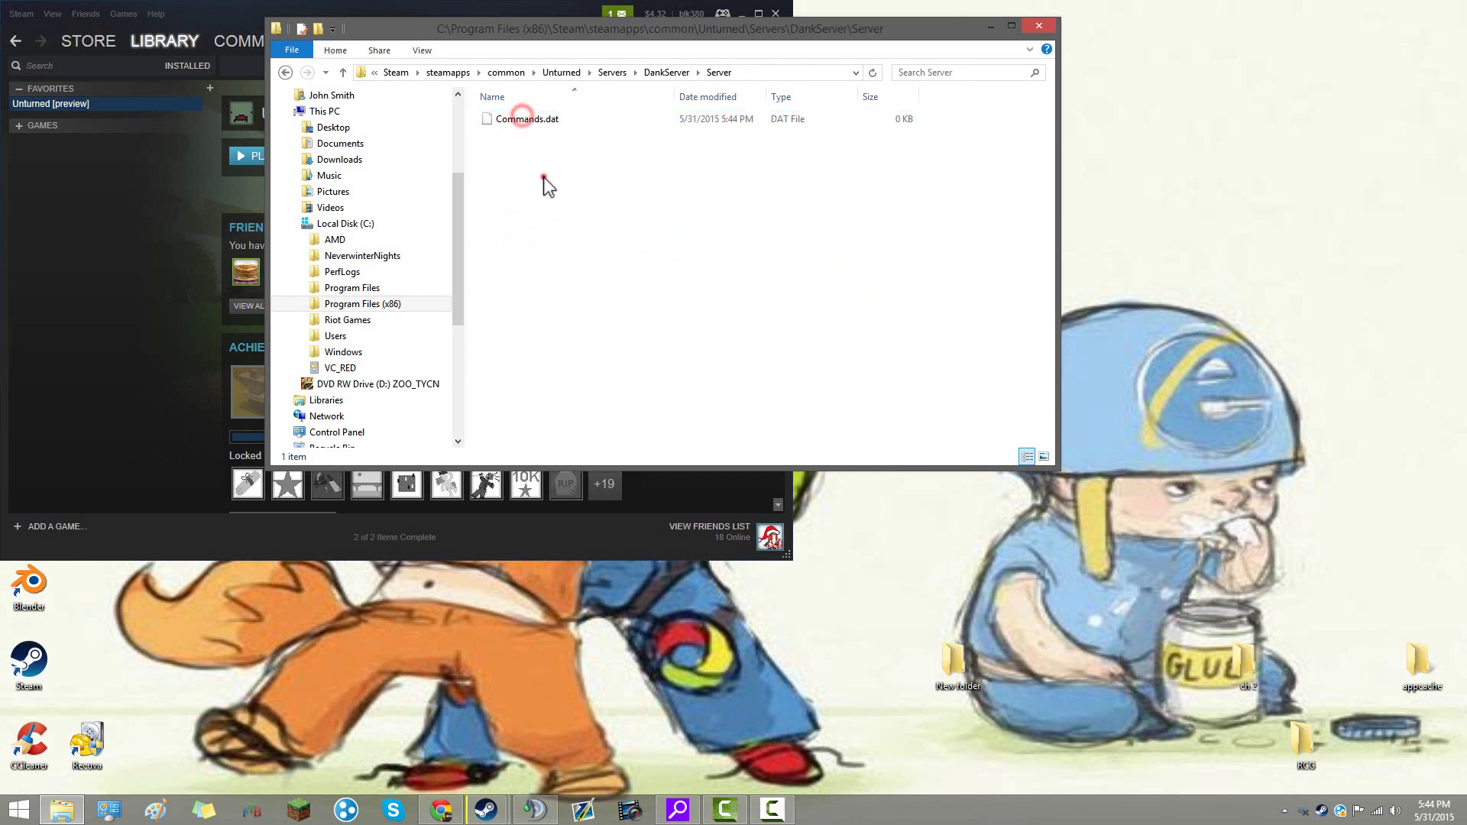
pyautogui.click(537, 122)
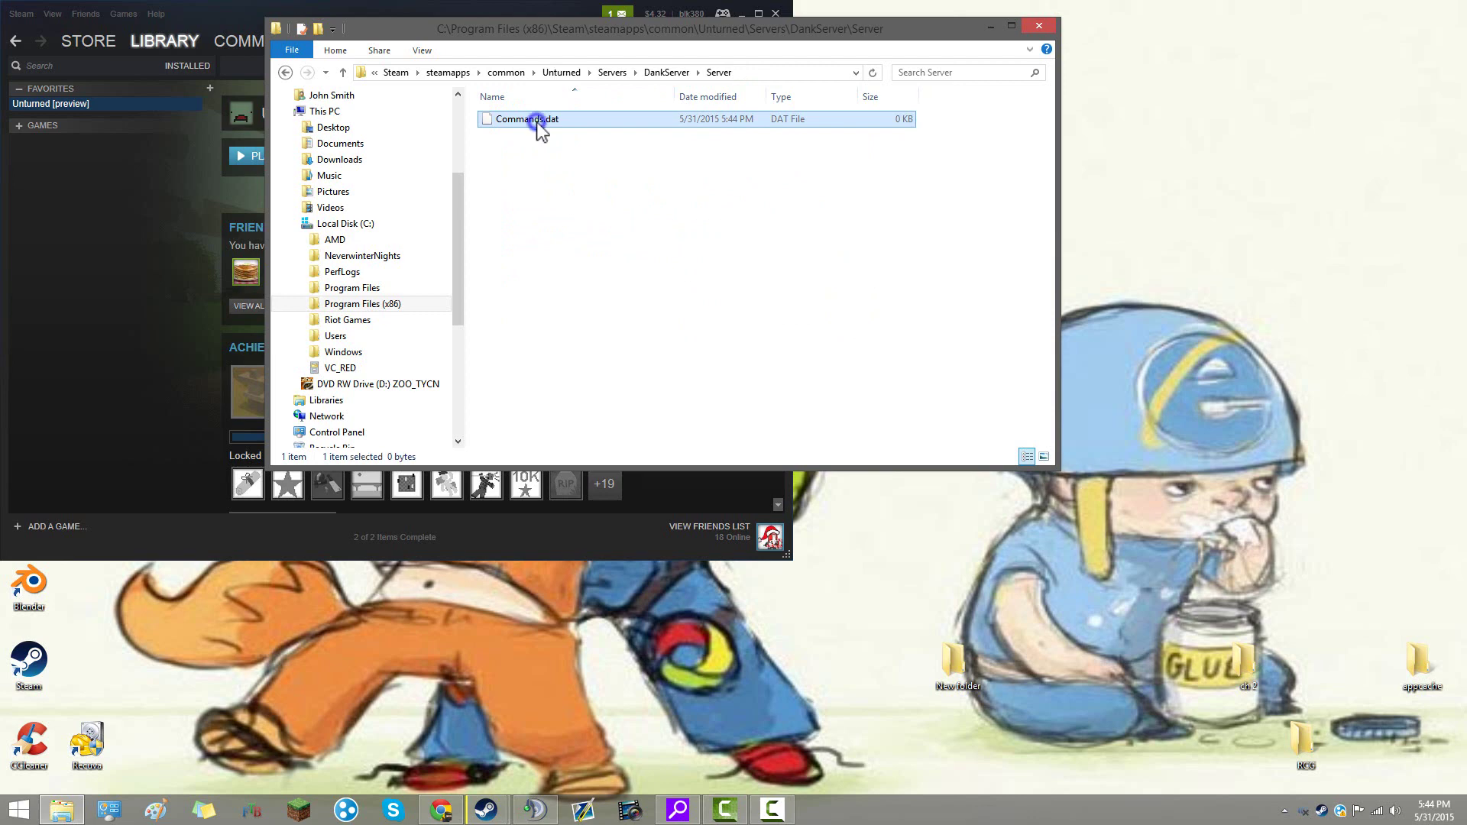
pyautogui.rightClick(537, 122)
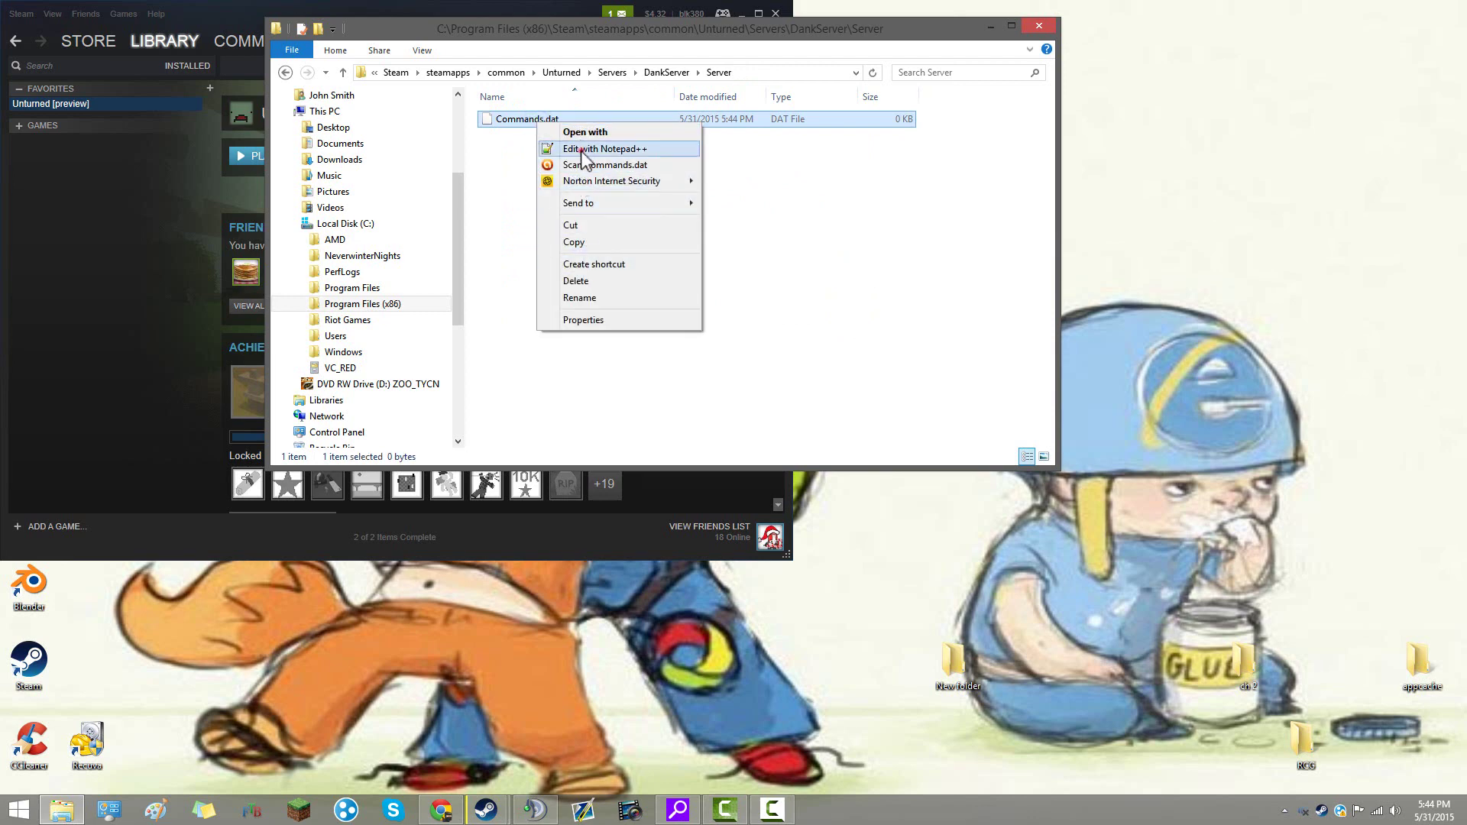
pyautogui.click(584, 149)
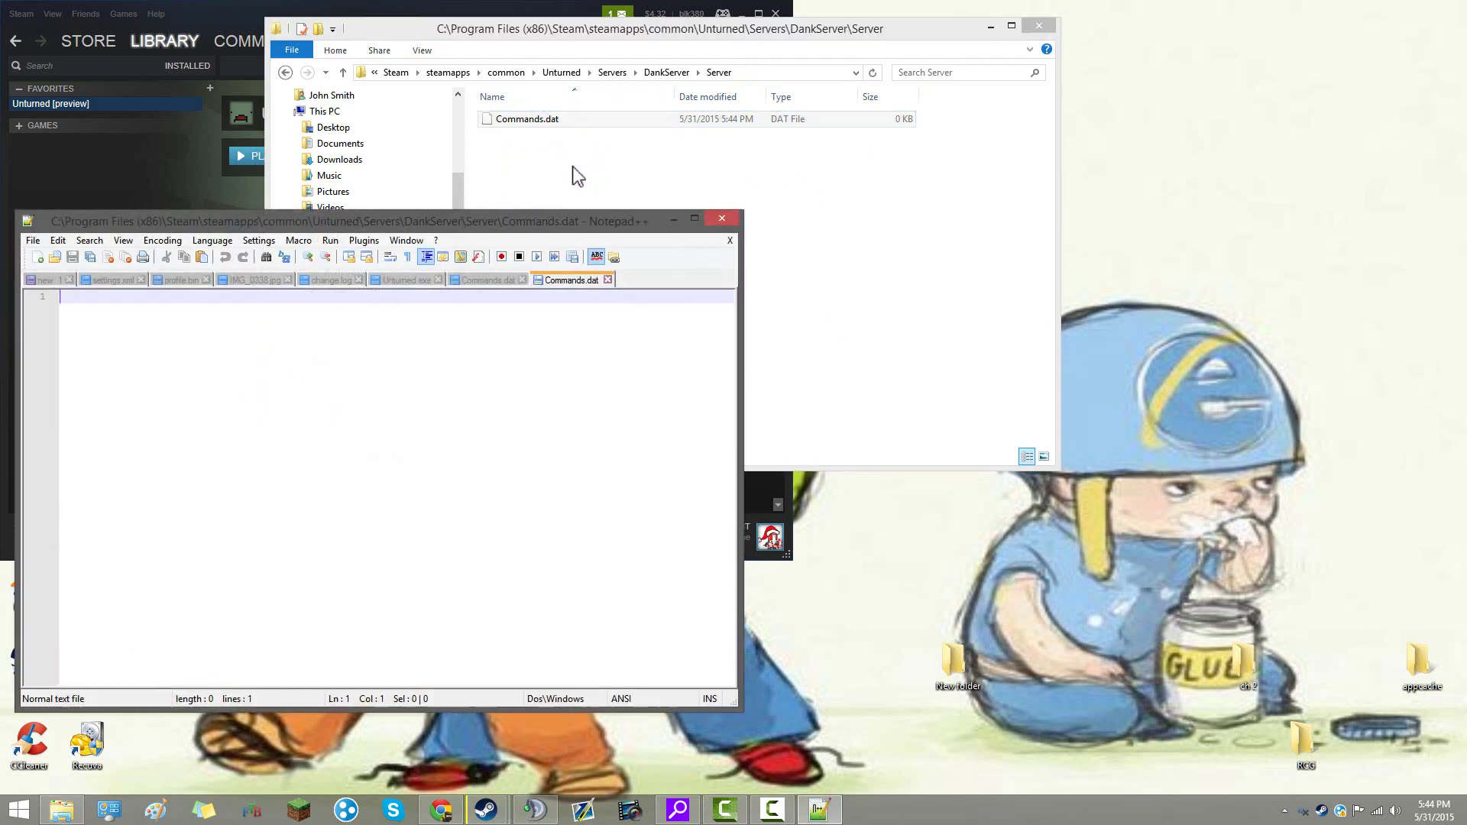
pyautogui.moveTo(430, 217); pyautogui.dragTo(857, 176)
pyautogui.click(689, 333)
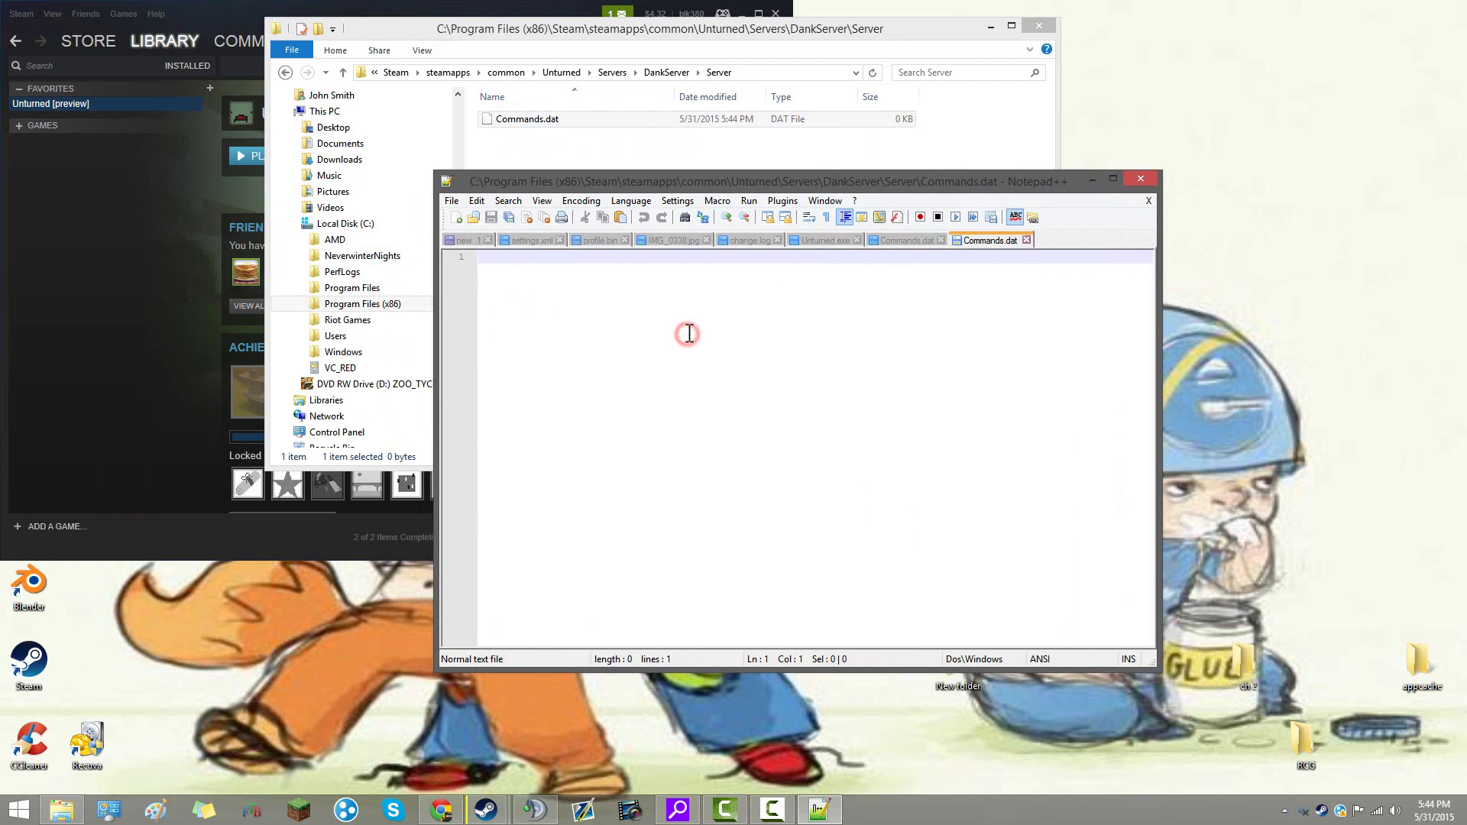
pyautogui.write('Nam')
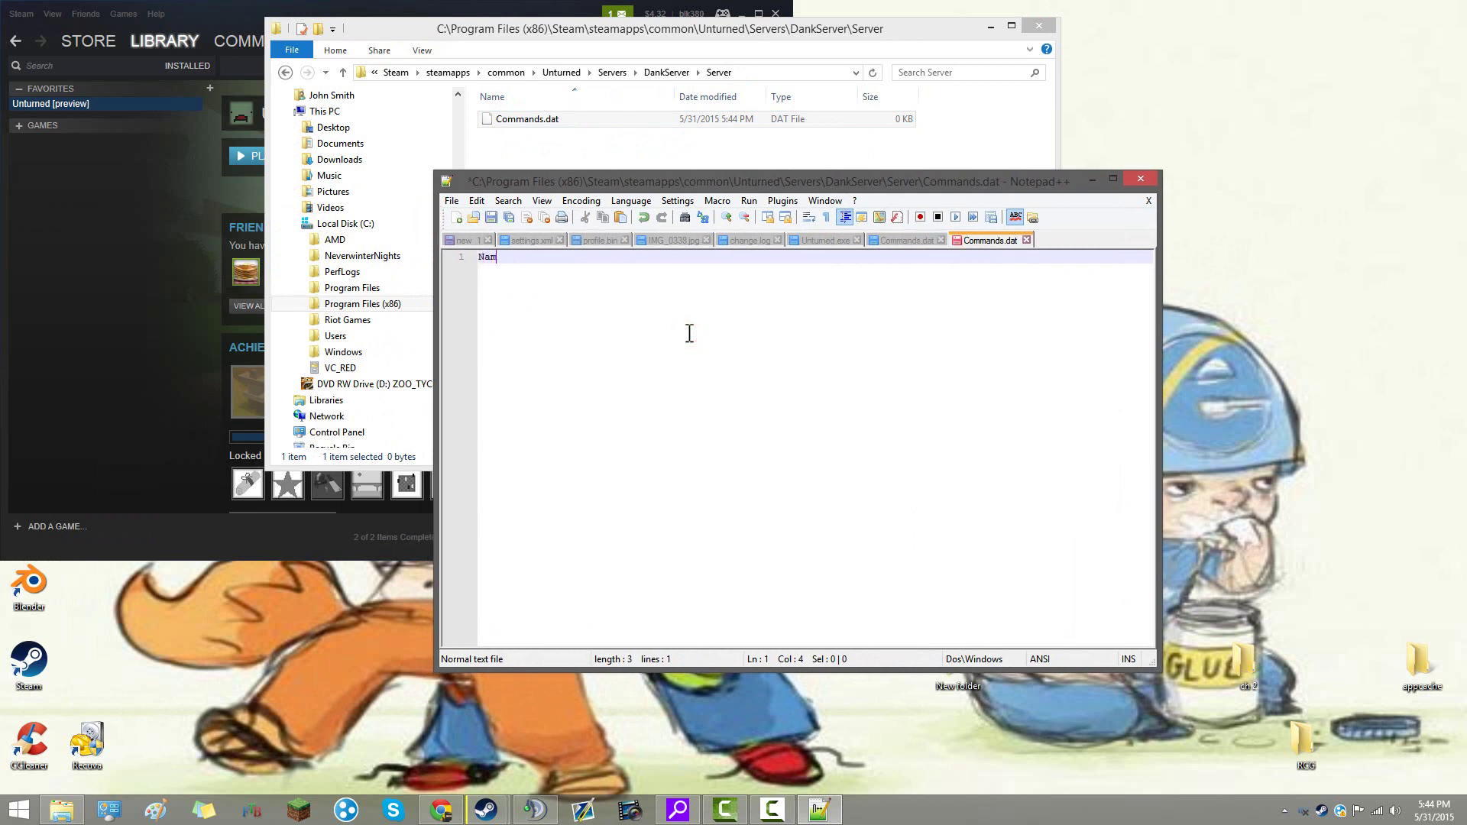
pyautogui.write('e DankServ')
pyautogui.write('er')
pyautogui.press('Return')
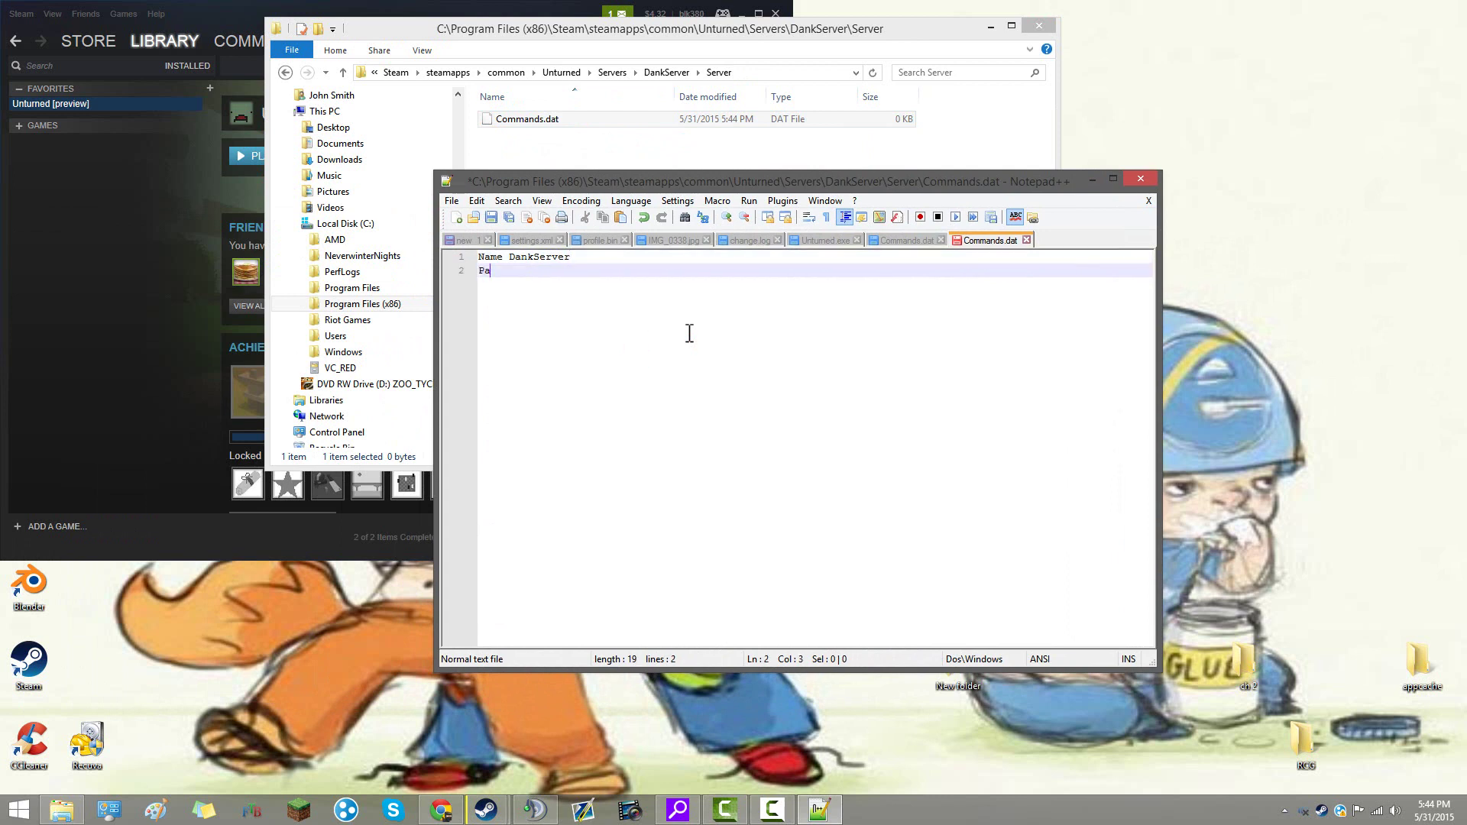
pyautogui.write('sws')
pyautogui.press('BackSpace')
# Add the 'Maxplayers 9000', 'Port 27015' and 'Map PEI' lines, then save.
pyautogui.press('Return')
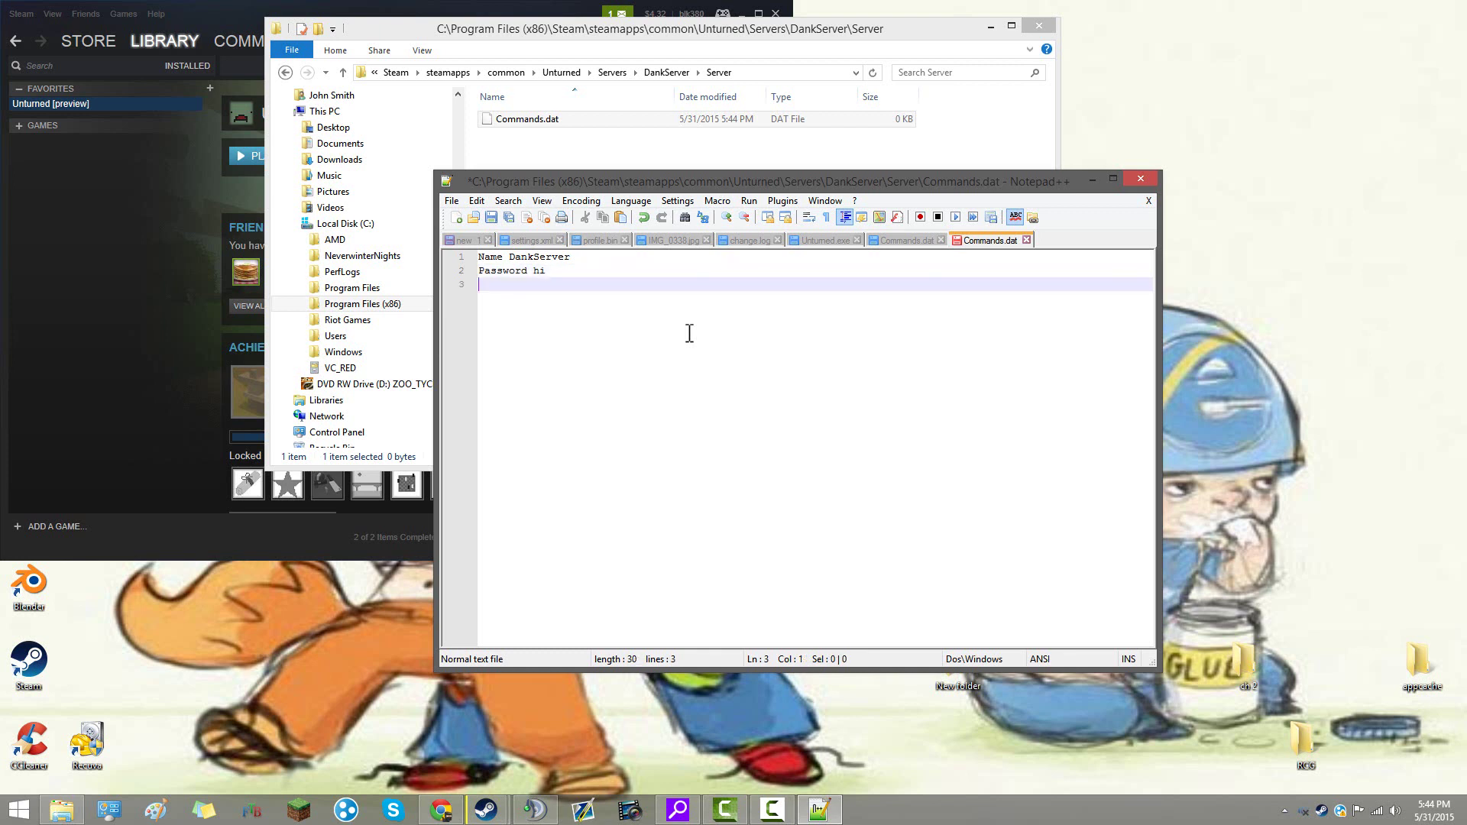
pyautogui.write('yers 9')
pyautogui.write('00')
pyautogui.press('Return')
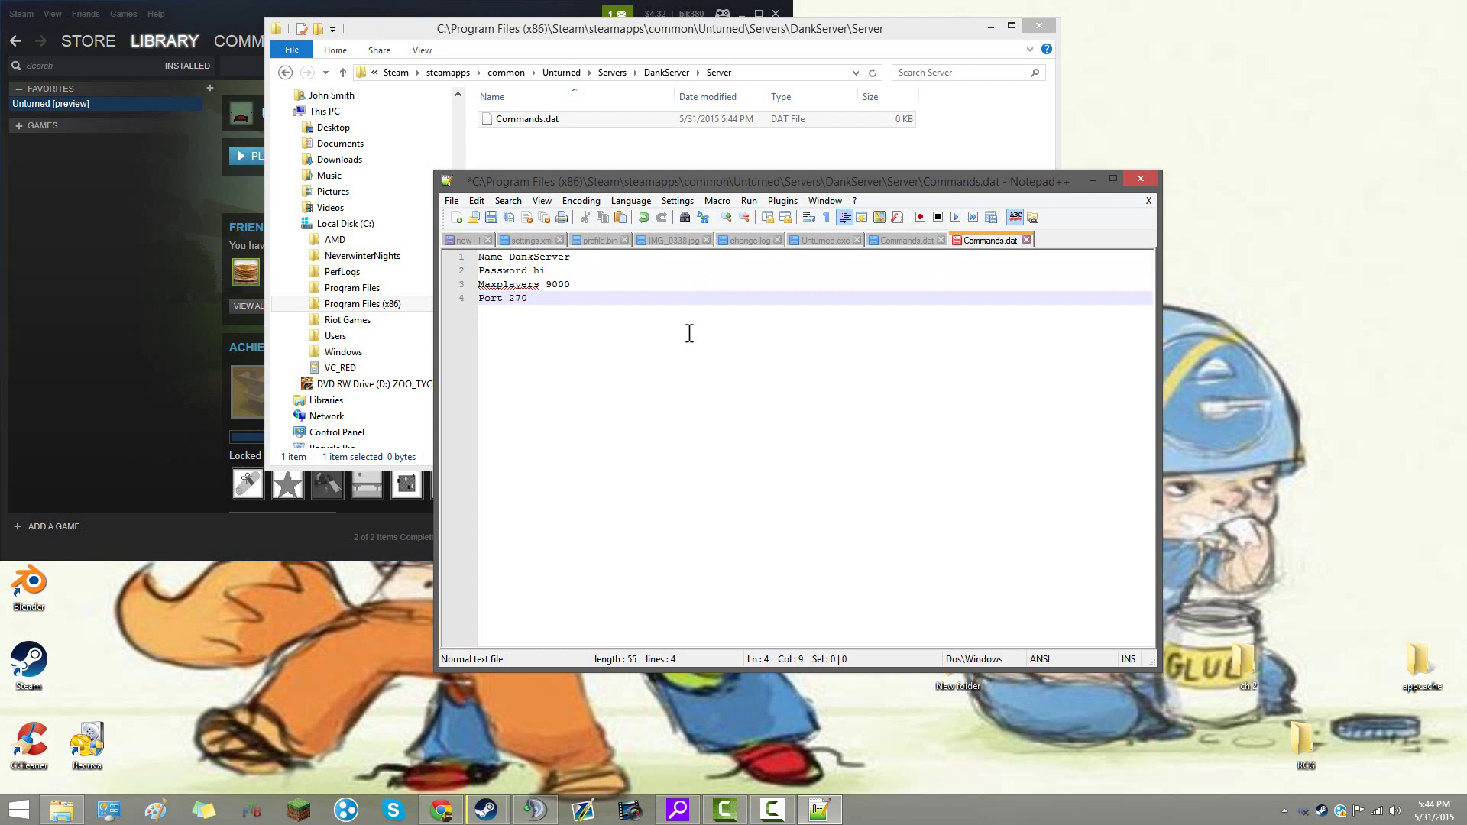
pyautogui.write('15')
pyautogui.press('Return')
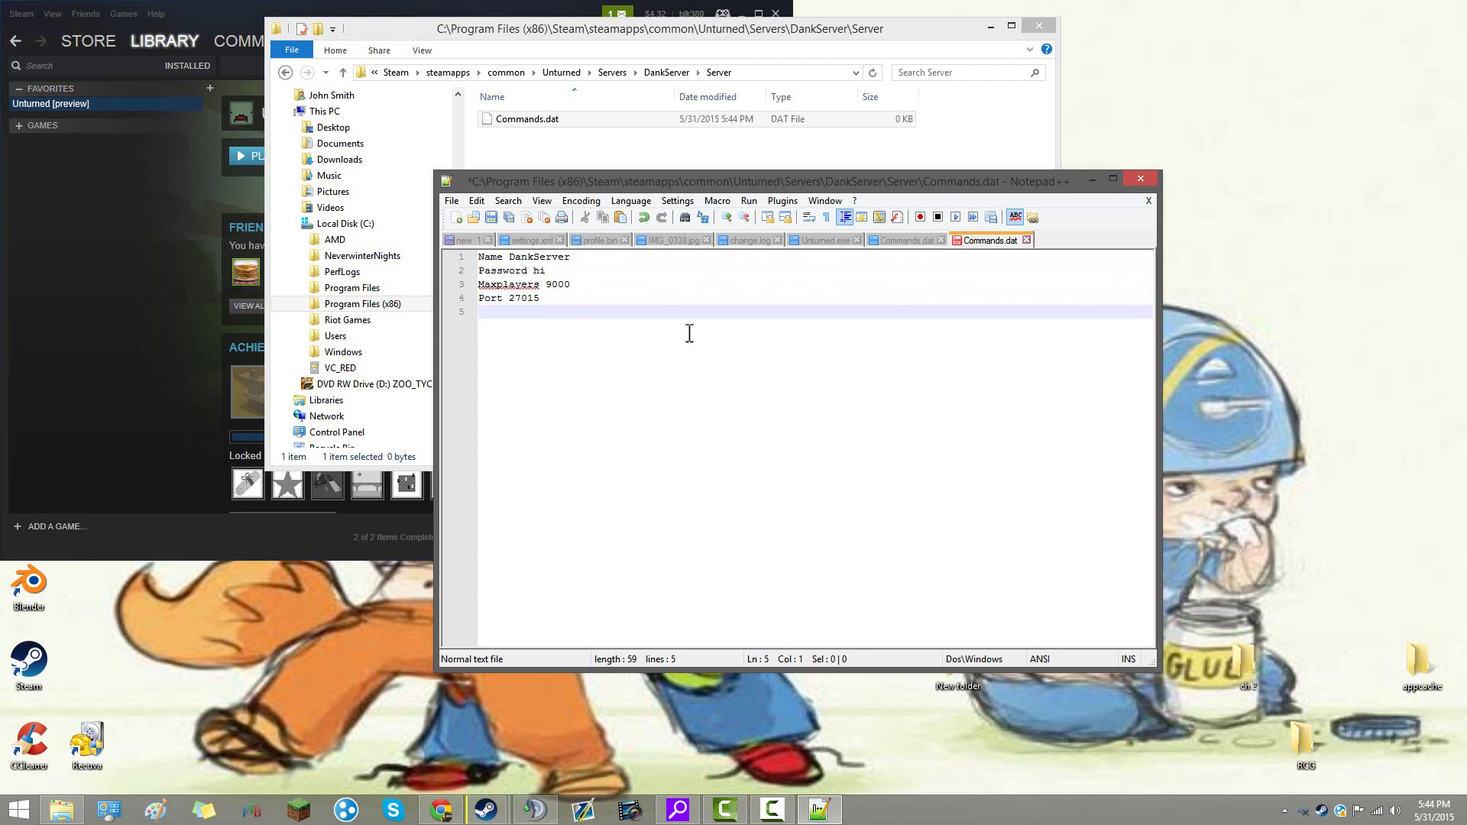
pyautogui.write('Map PEI')
pyautogui.click(600, 298)
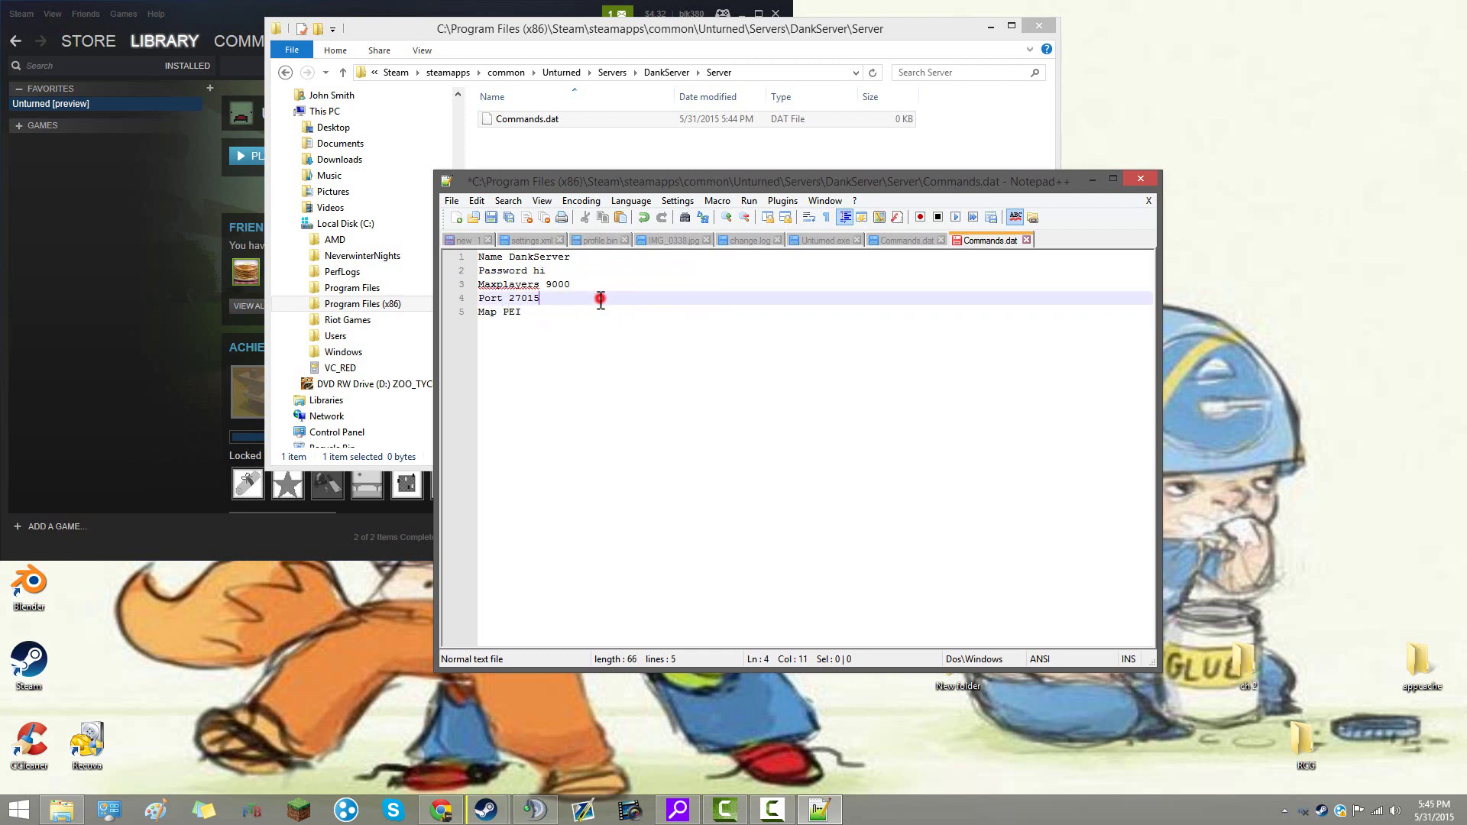
pyautogui.moveTo(561, 314); pyautogui.dragTo(516, 315)
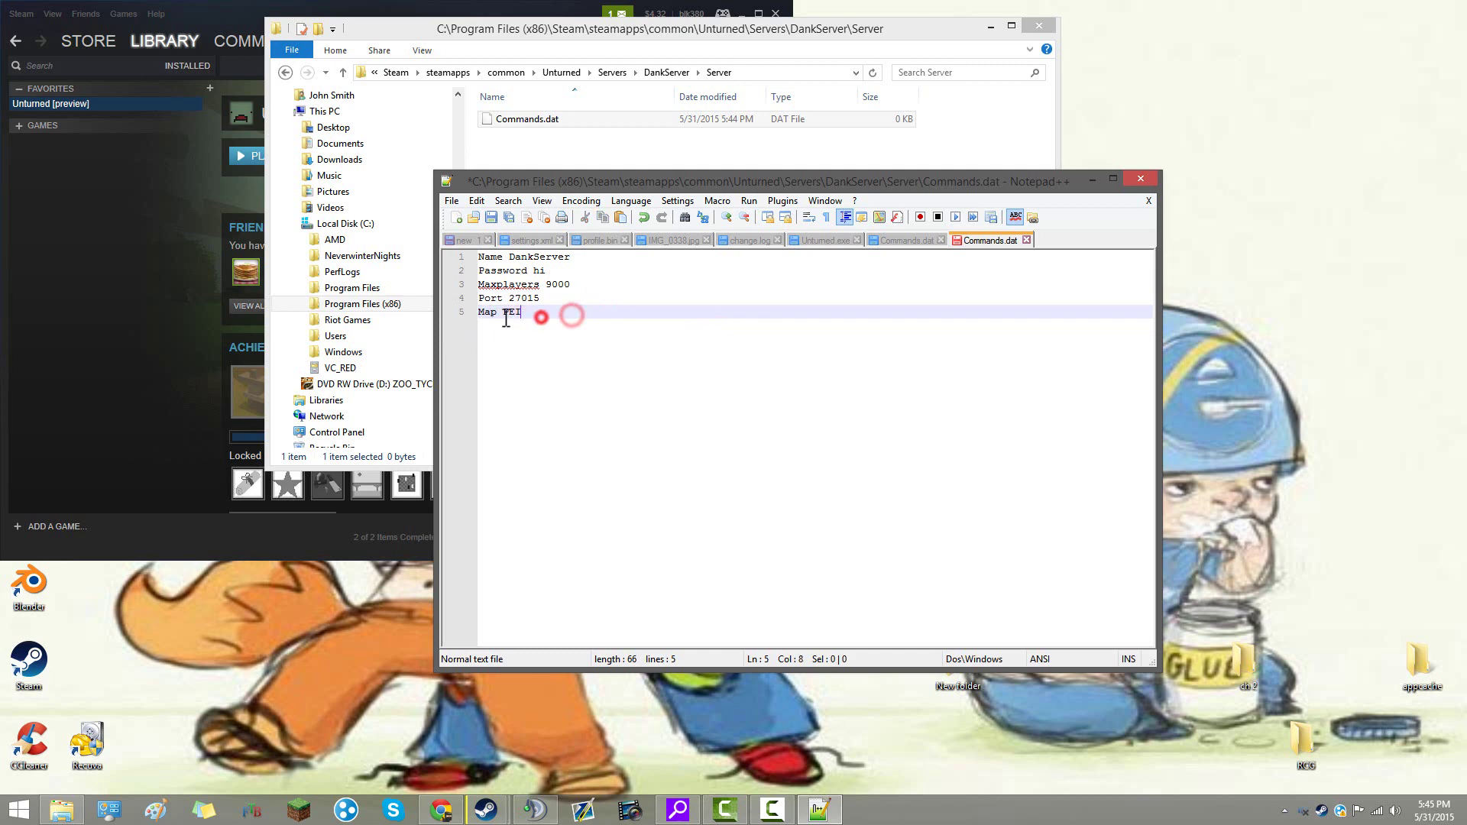
pyautogui.click(592, 331)
pyautogui.click(489, 220)
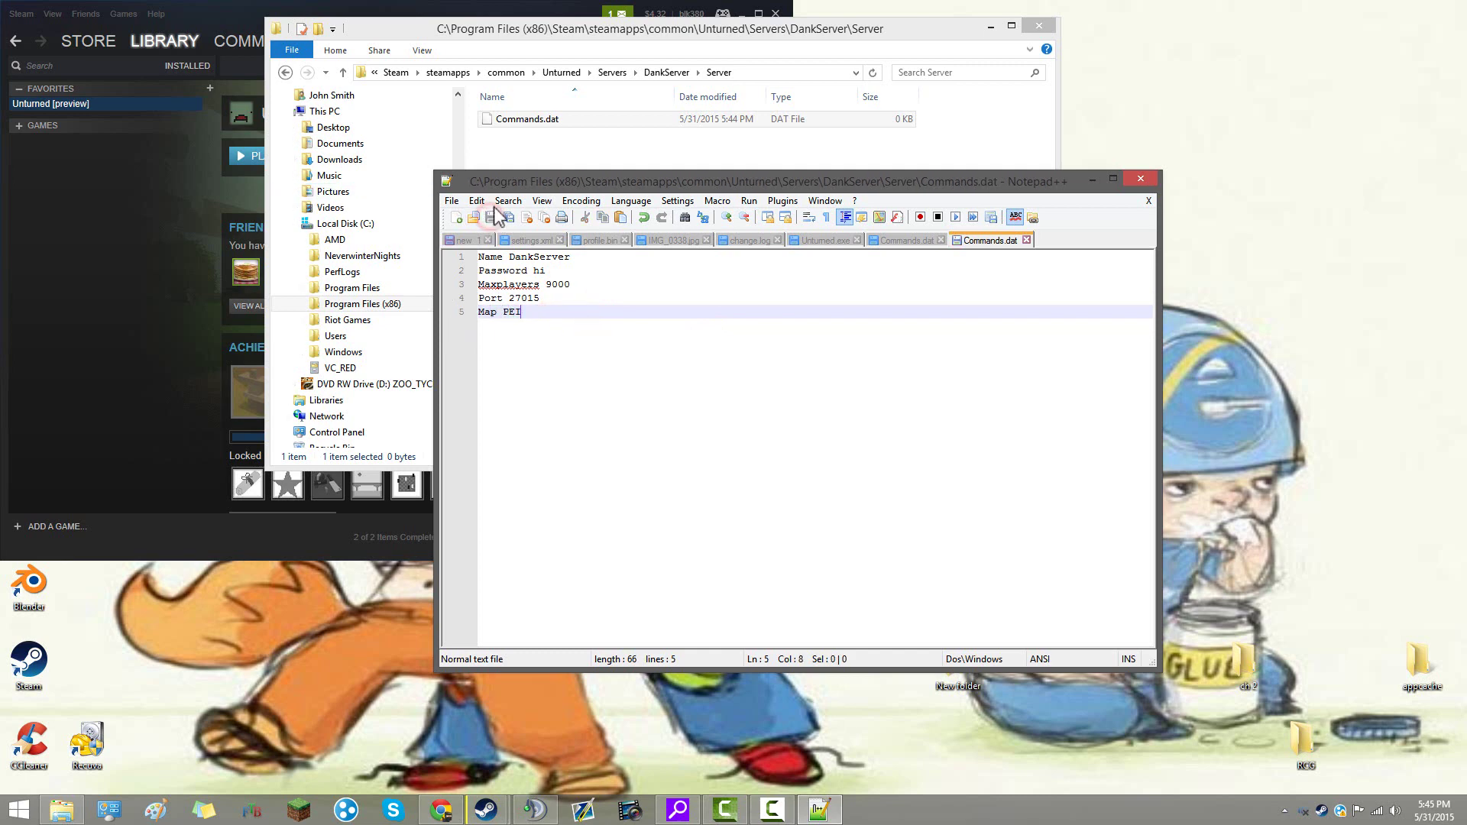
# Close Notepad++, return to the Unturned folder, relaunch DankServer, and close its console.
pyautogui.click(1139, 182)
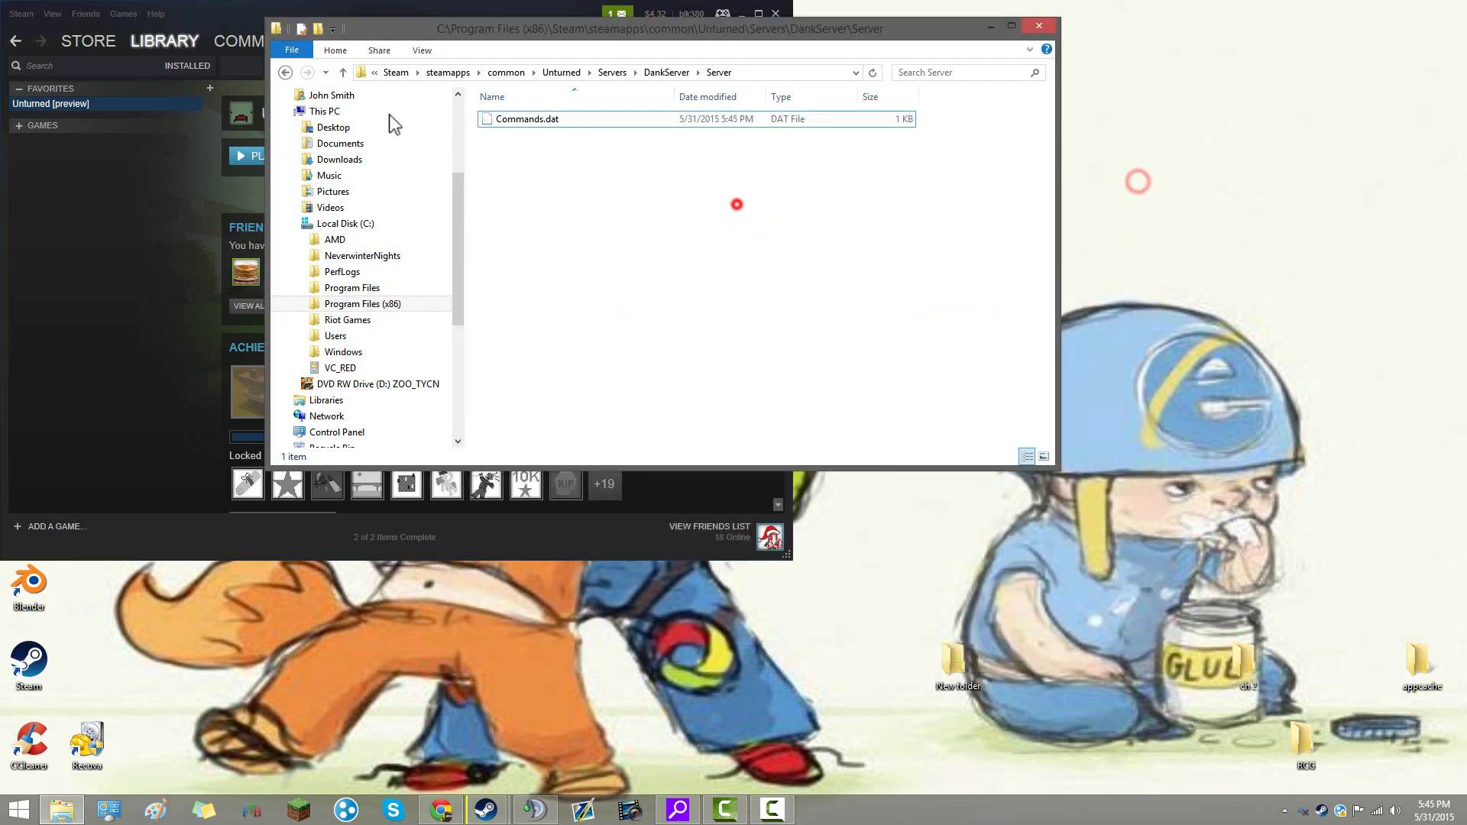
pyautogui.click(286, 72)
pyautogui.click(285, 72)
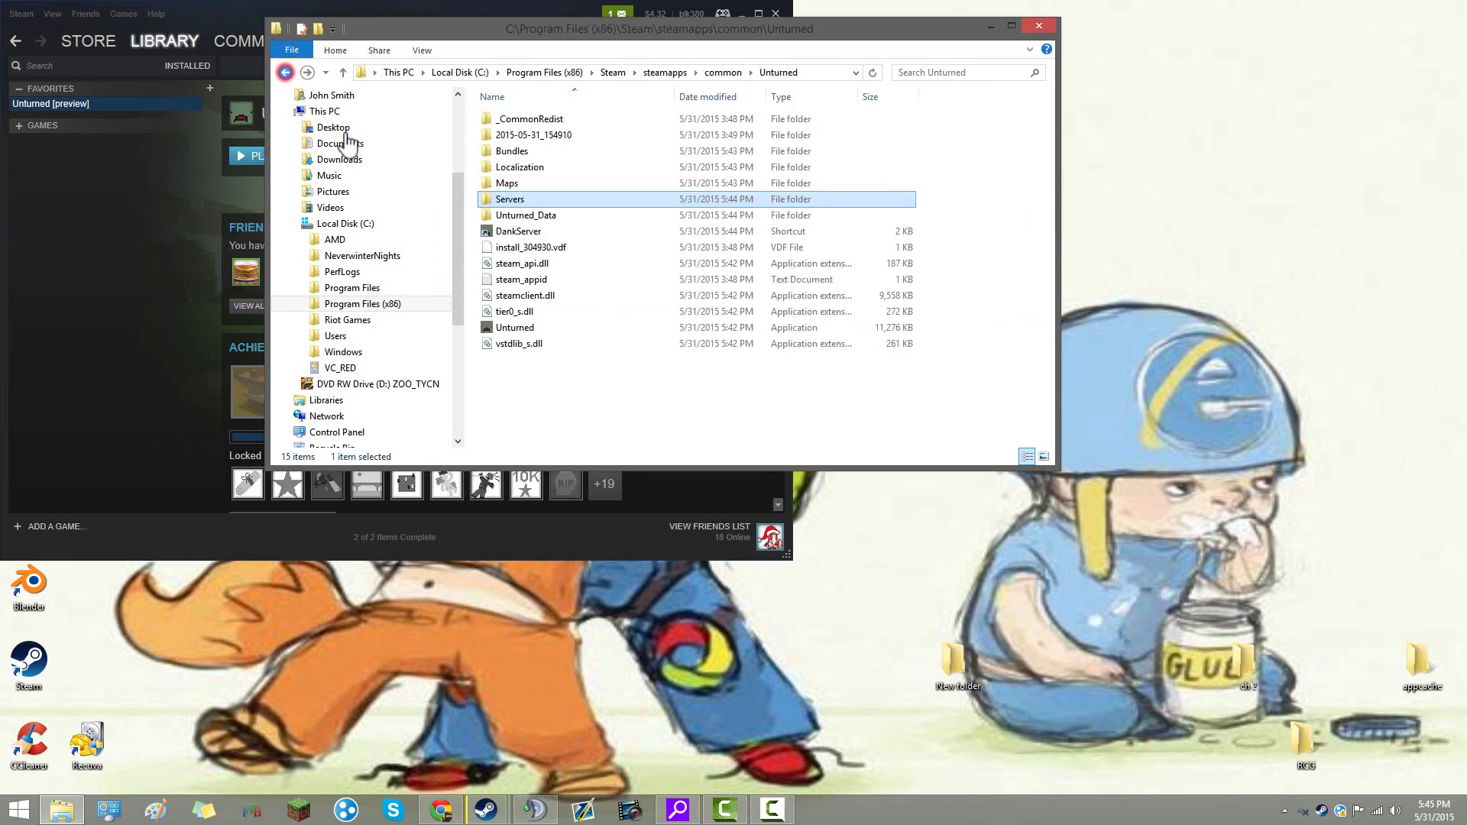
pyautogui.click(522, 233)
pyautogui.doubleClick(533, 237)
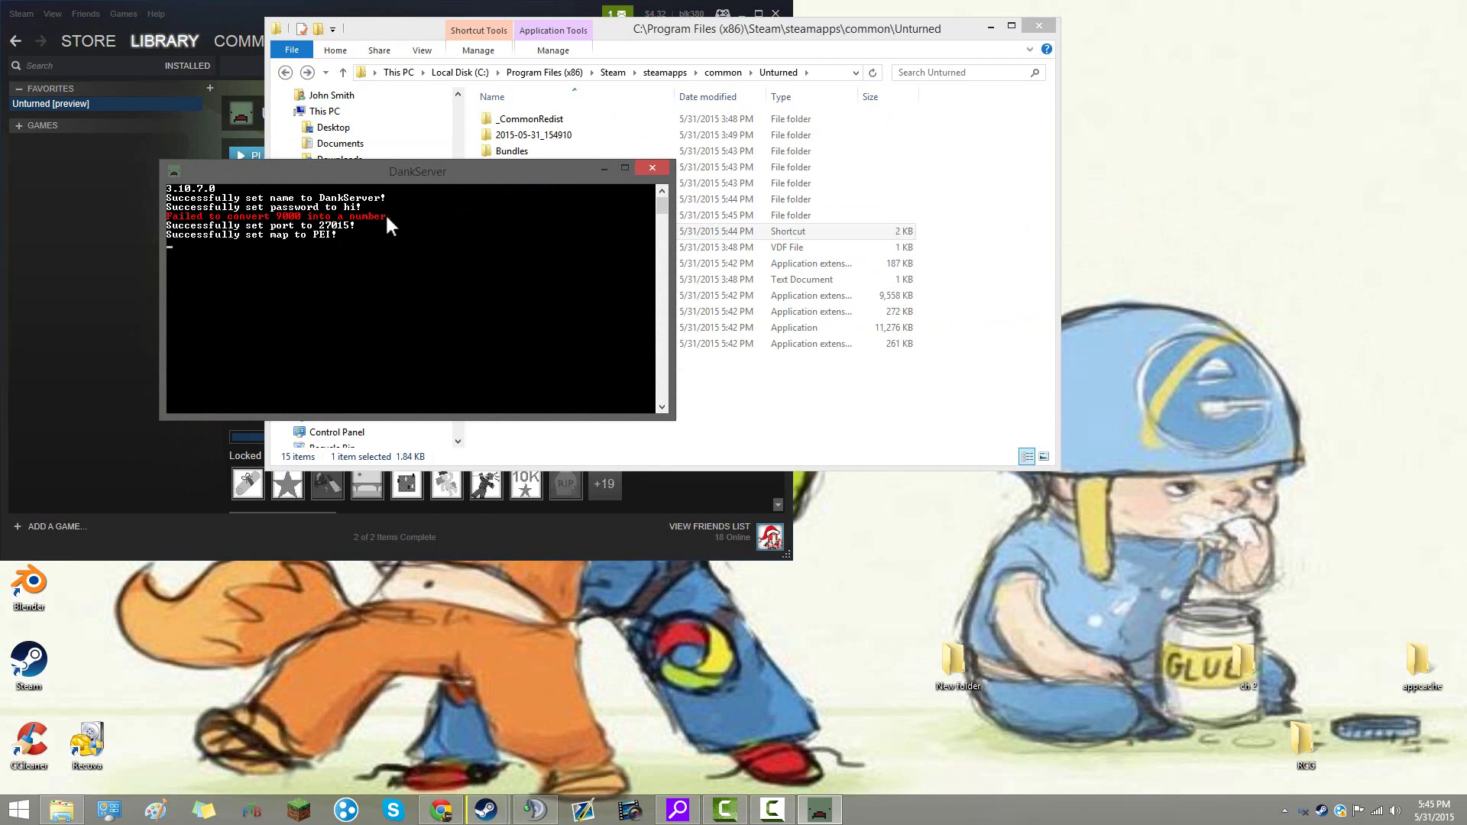
pyautogui.click(651, 169)
# Reopen Commands.dat from Servers\DankServer, trim Maxplayers 9000 to 9, save, and close Notepad++.
pyautogui.doubleClick(538, 200)
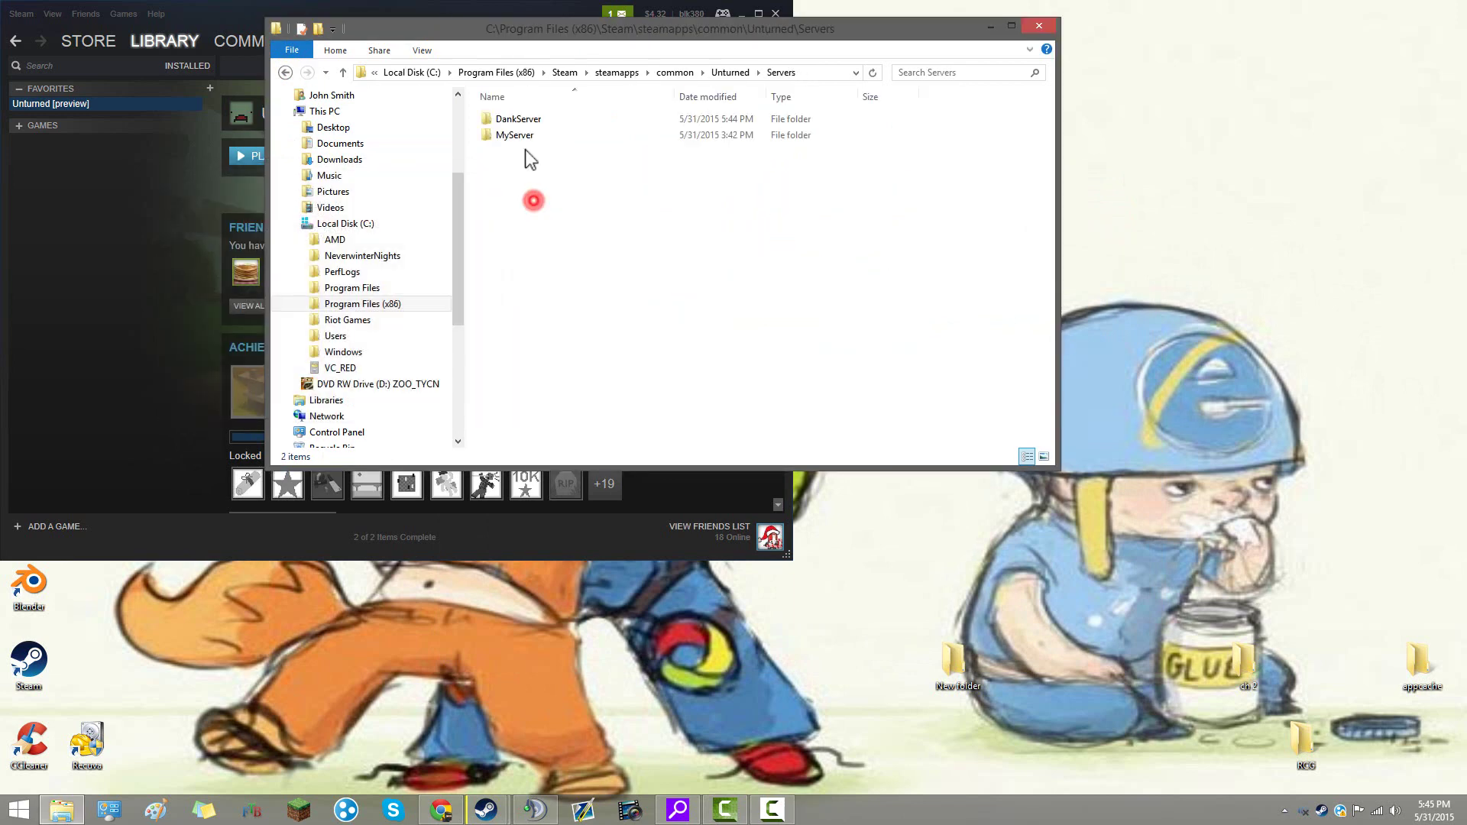
pyautogui.doubleClick(518, 120)
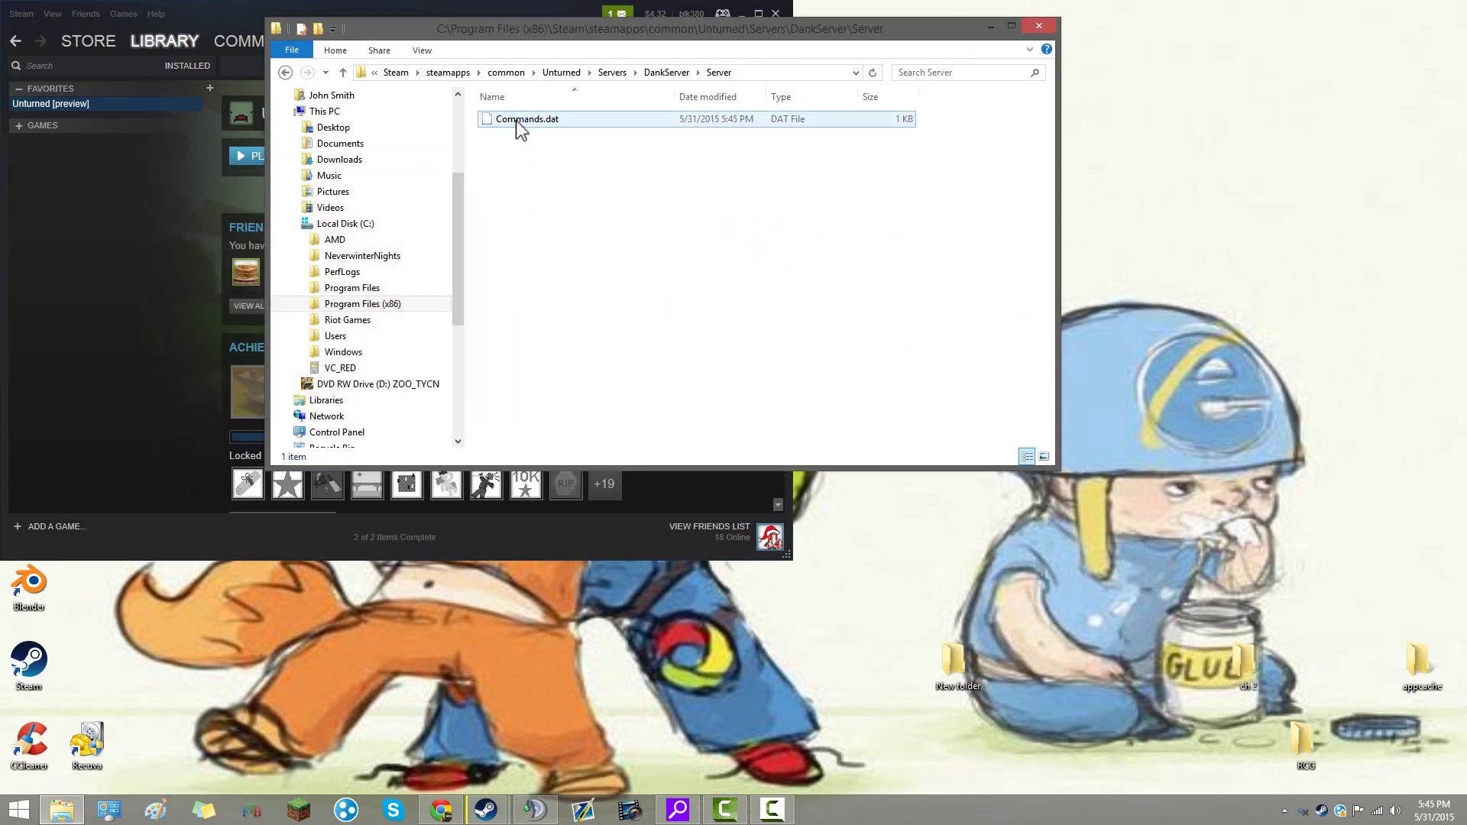
pyautogui.rightClick(516, 121)
pyautogui.click(546, 146)
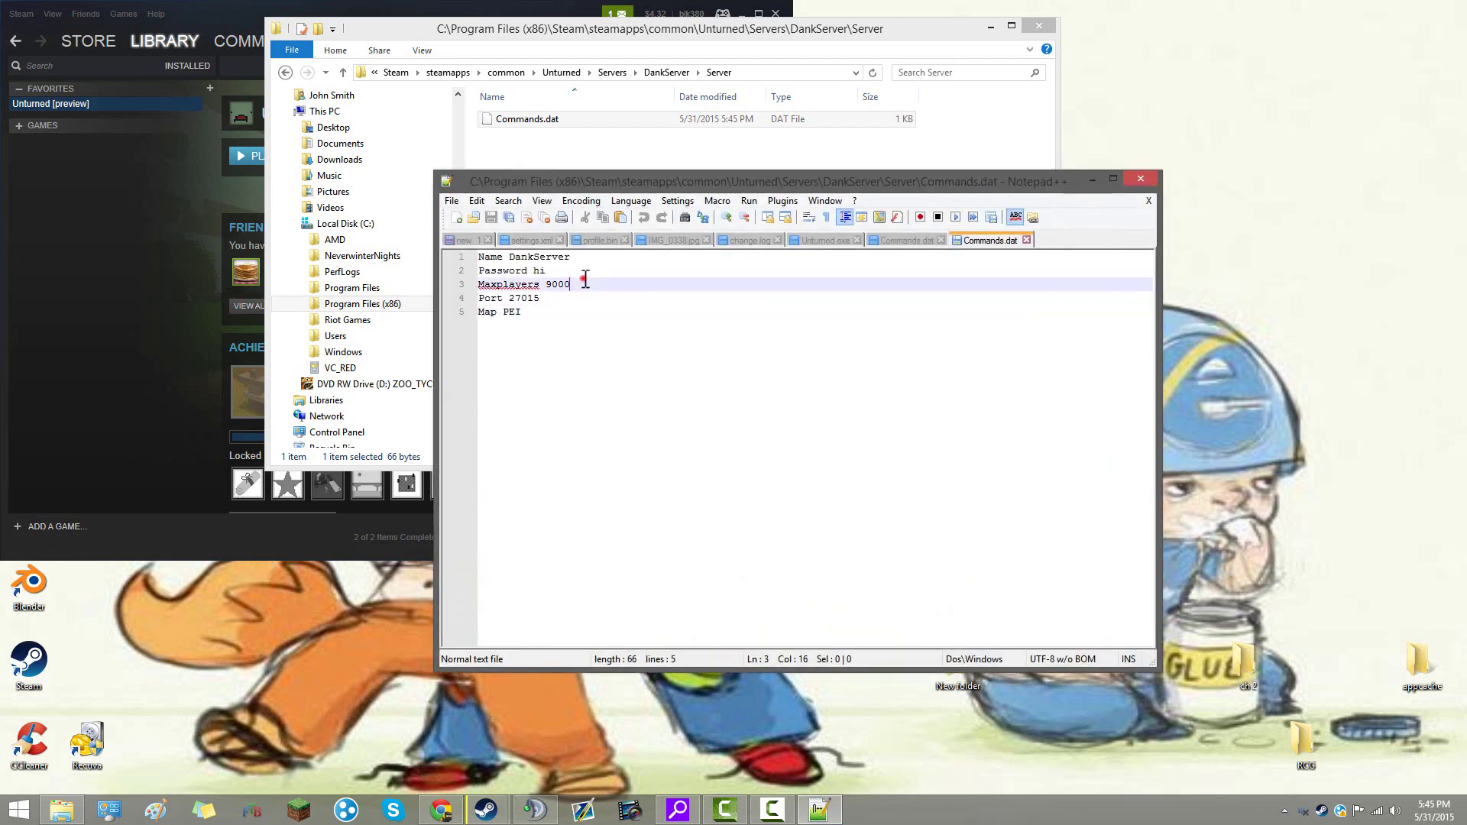
pyautogui.moveTo(582, 284); pyautogui.dragTo(556, 284)
pyautogui.press('BackSpace')
pyautogui.press('BackSpace')
pyautogui.click(492, 217)
pyautogui.click(1141, 183)
# Relaunch DankServer so all settings, including 9 max players, apply, then launch Unturned from Steam.
pyautogui.click(562, 72)
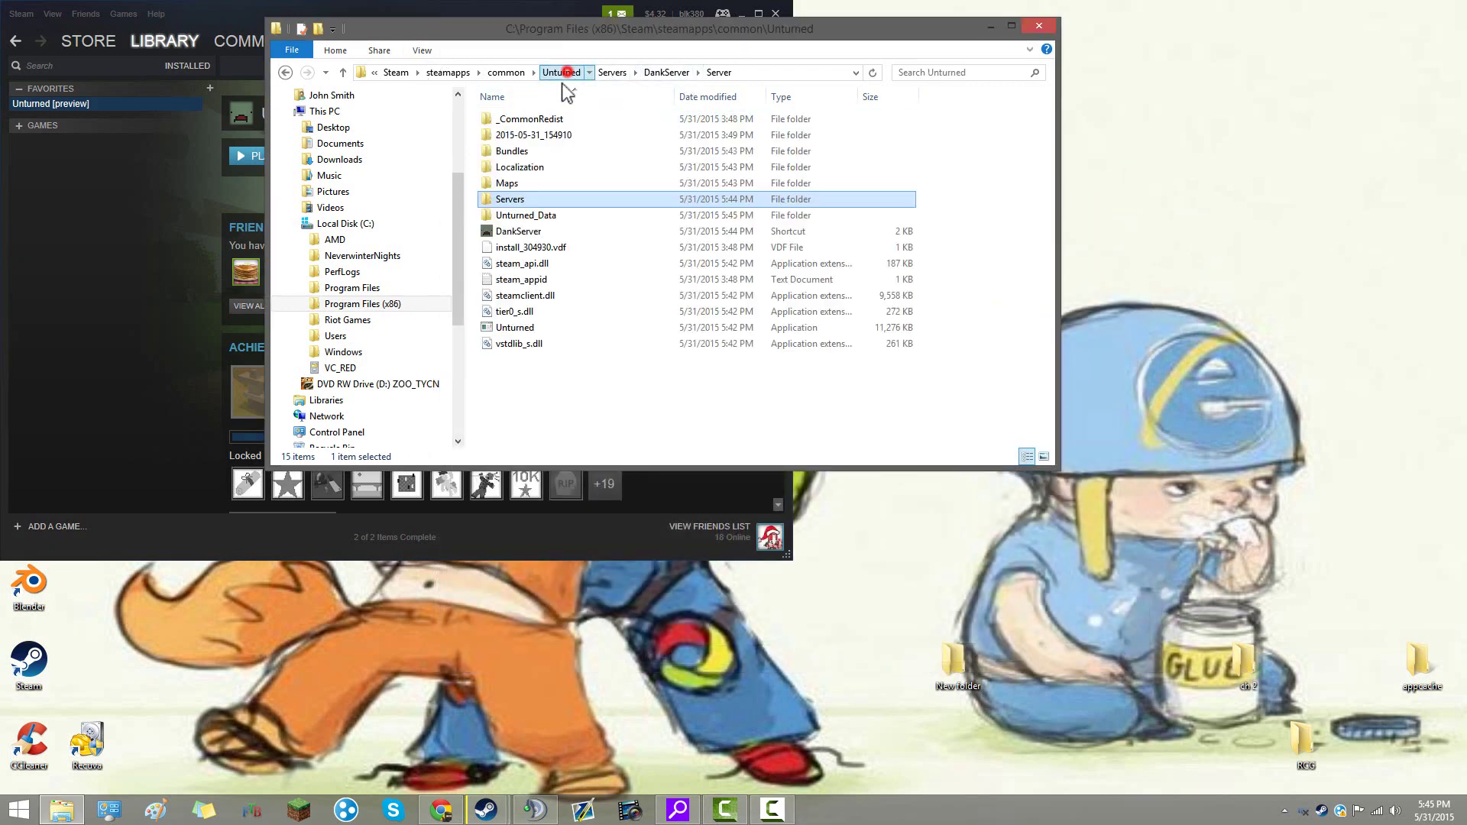
pyautogui.doubleClick(528, 233)
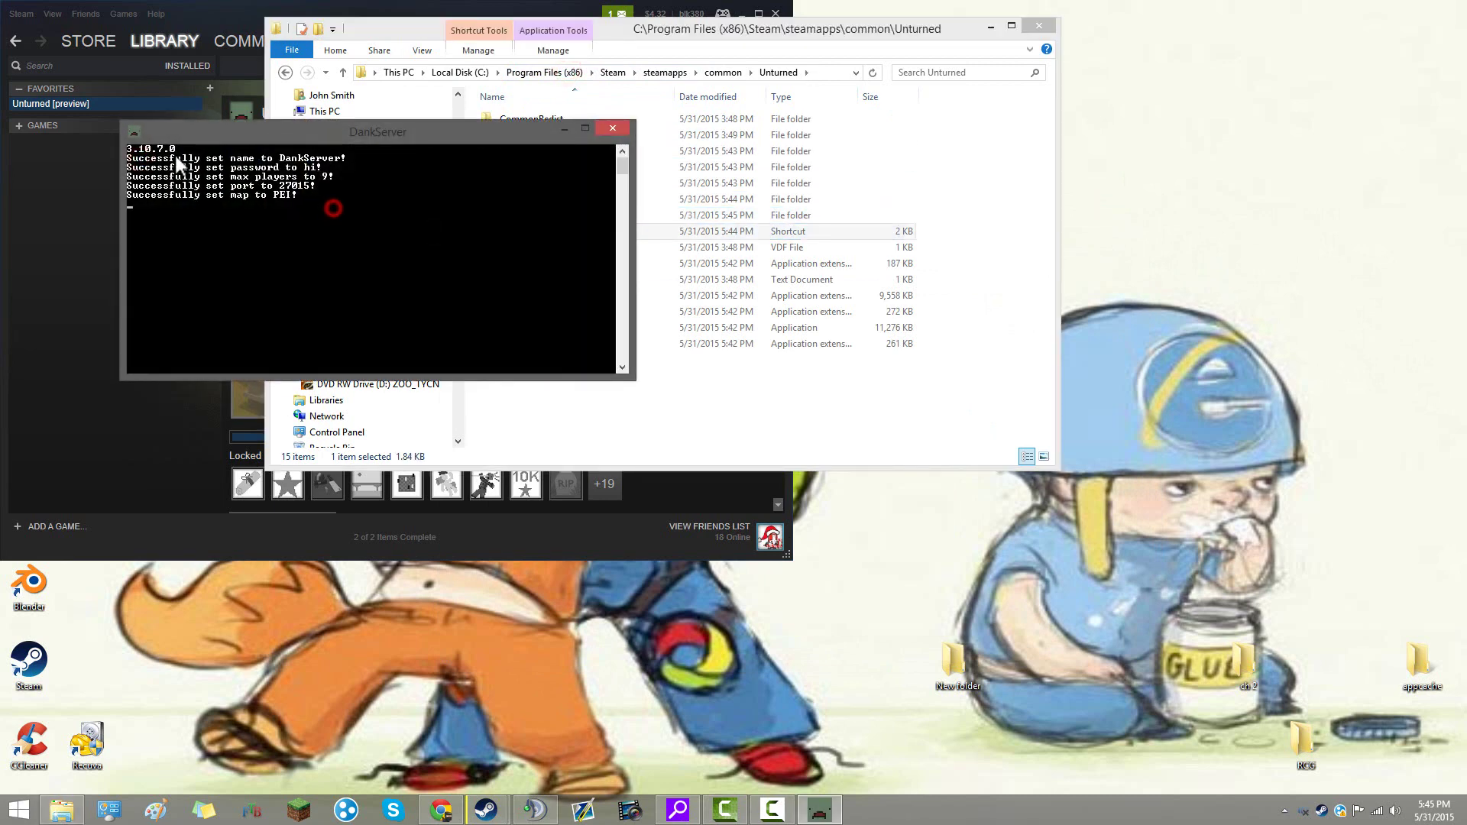
pyautogui.moveTo(402, 132); pyautogui.dragTo(933, 119)
pyautogui.click(152, 214)
pyautogui.click(273, 156)
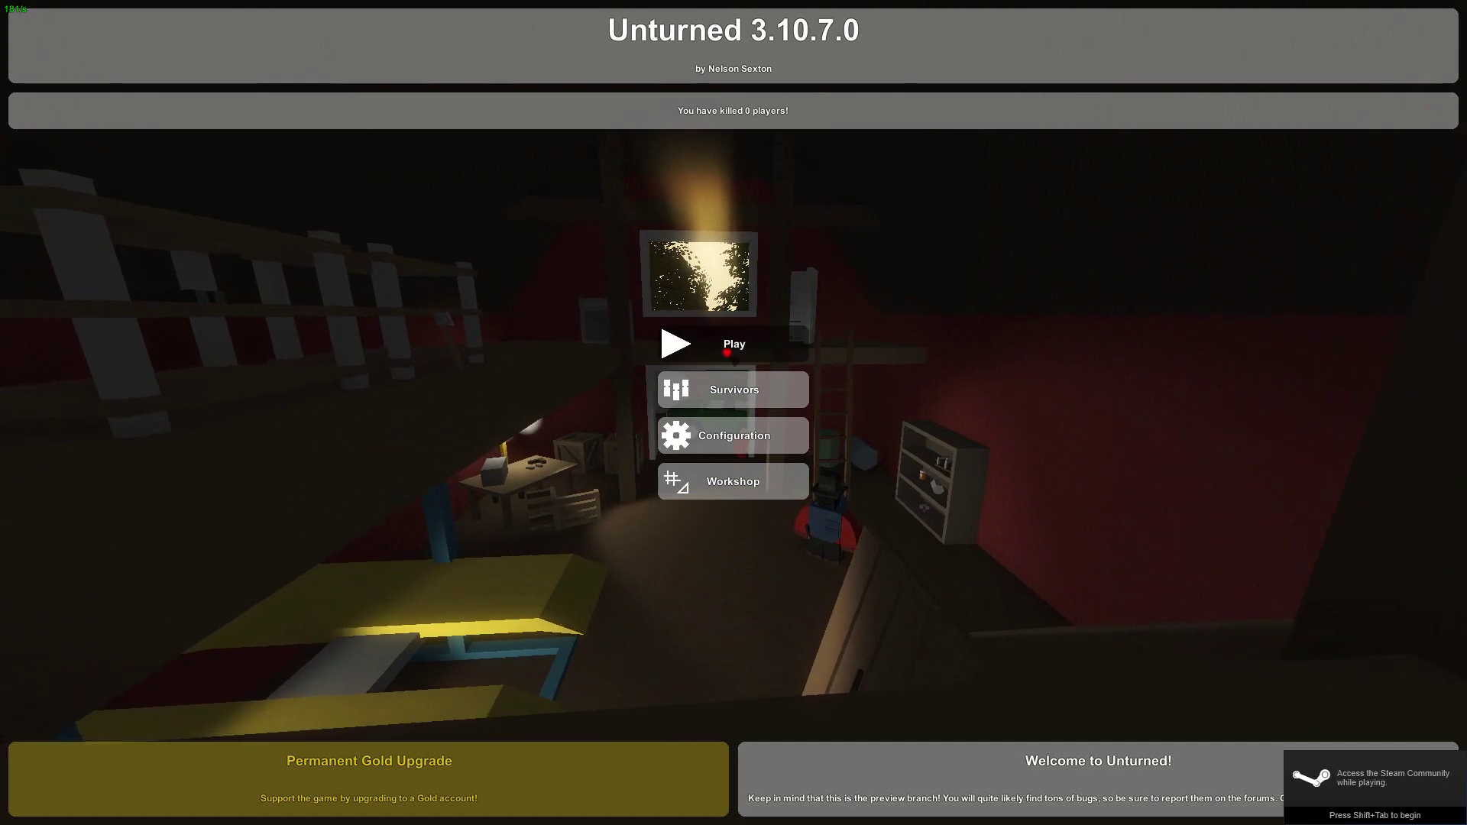
# Open Unturned's direct-connect screen from the Play menu.
pyautogui.click(735, 343)
pyautogui.click(730, 458)
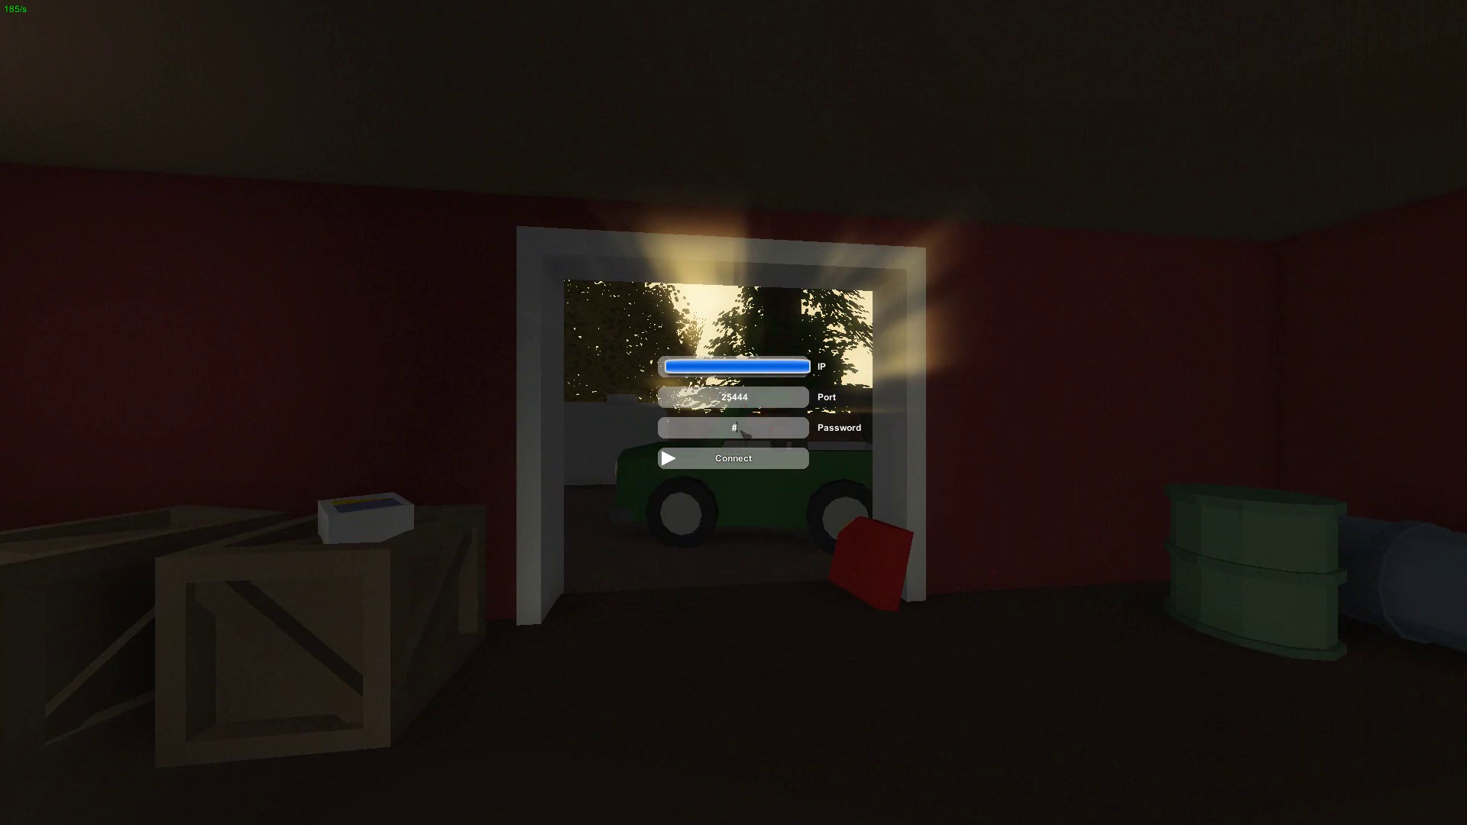
# Change the port from 25444 to 27015 and connect to DankServer with the password.
pyautogui.click(743, 428)
pyautogui.doubleClick(760, 396)
pyautogui.write('27')
pyautogui.write('015')
pyautogui.click(733, 462)
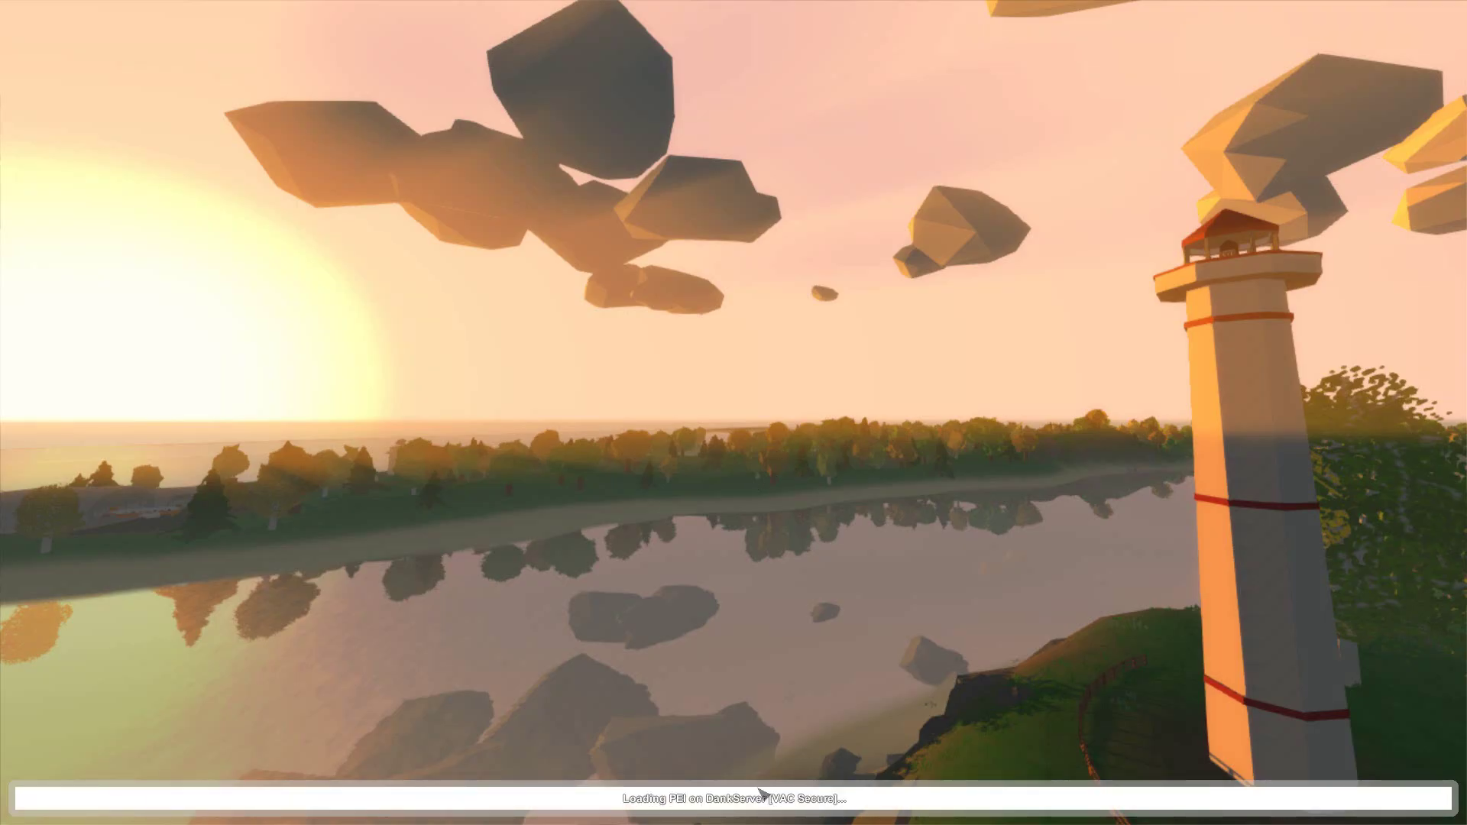
# Sprint across the night PEI field, walk while stamina recovers, then sprint again, looking toward the moon.
pyautogui.hotkey('shift', 'w')
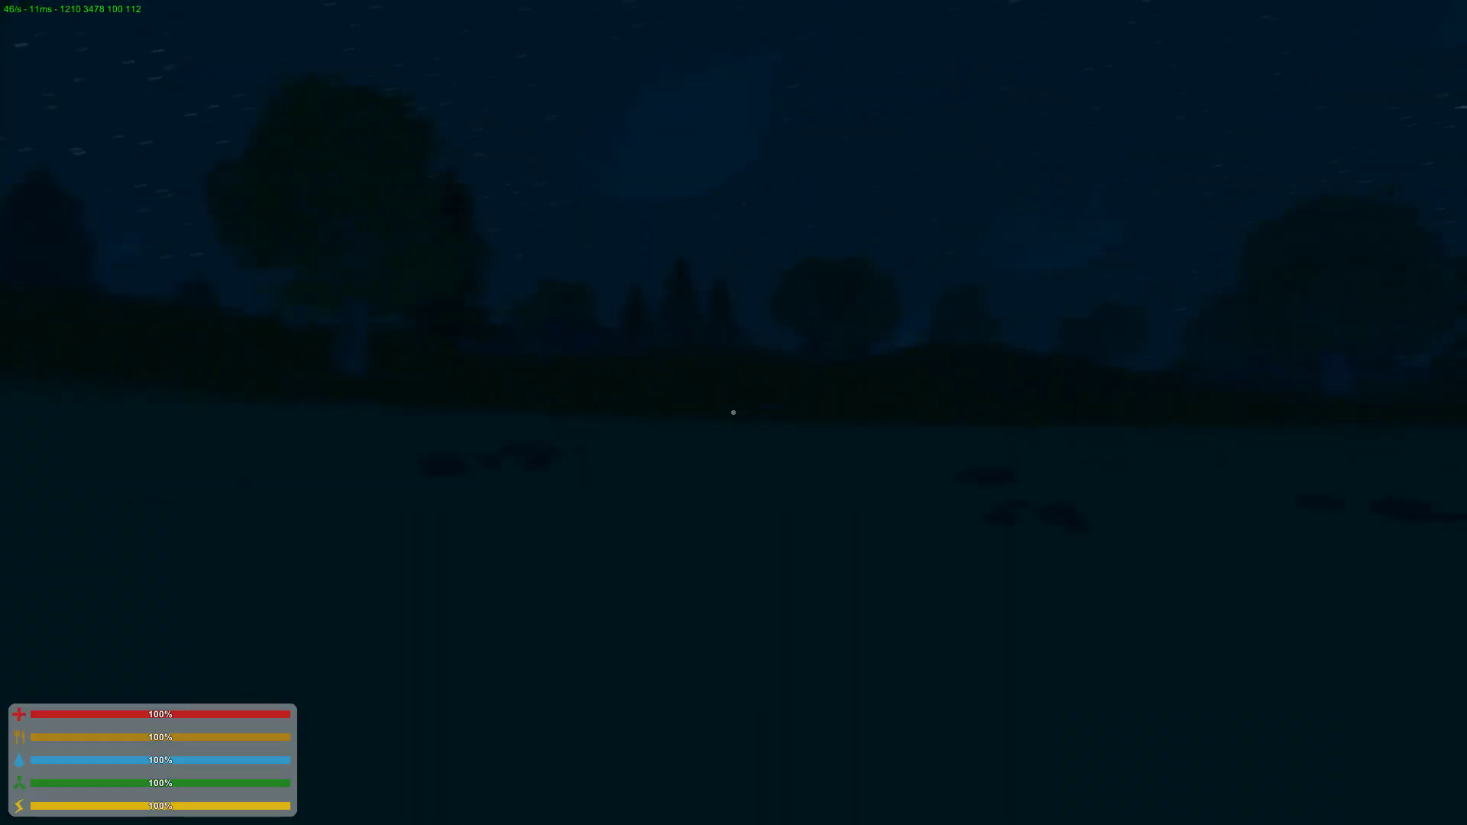
pyautogui.hotkey('shift', 'w')
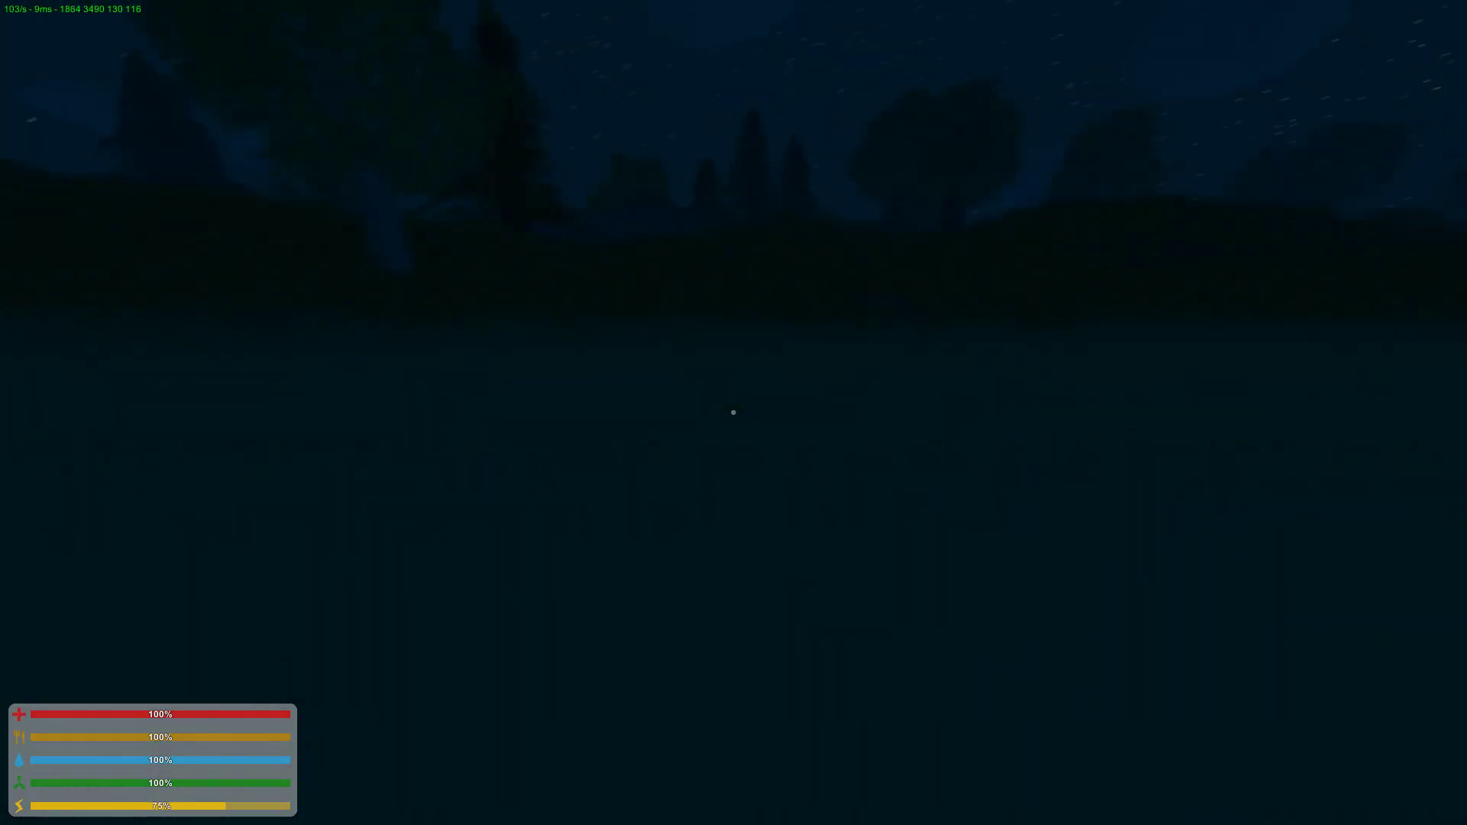
pyautogui.hotkey('shift', 'w')
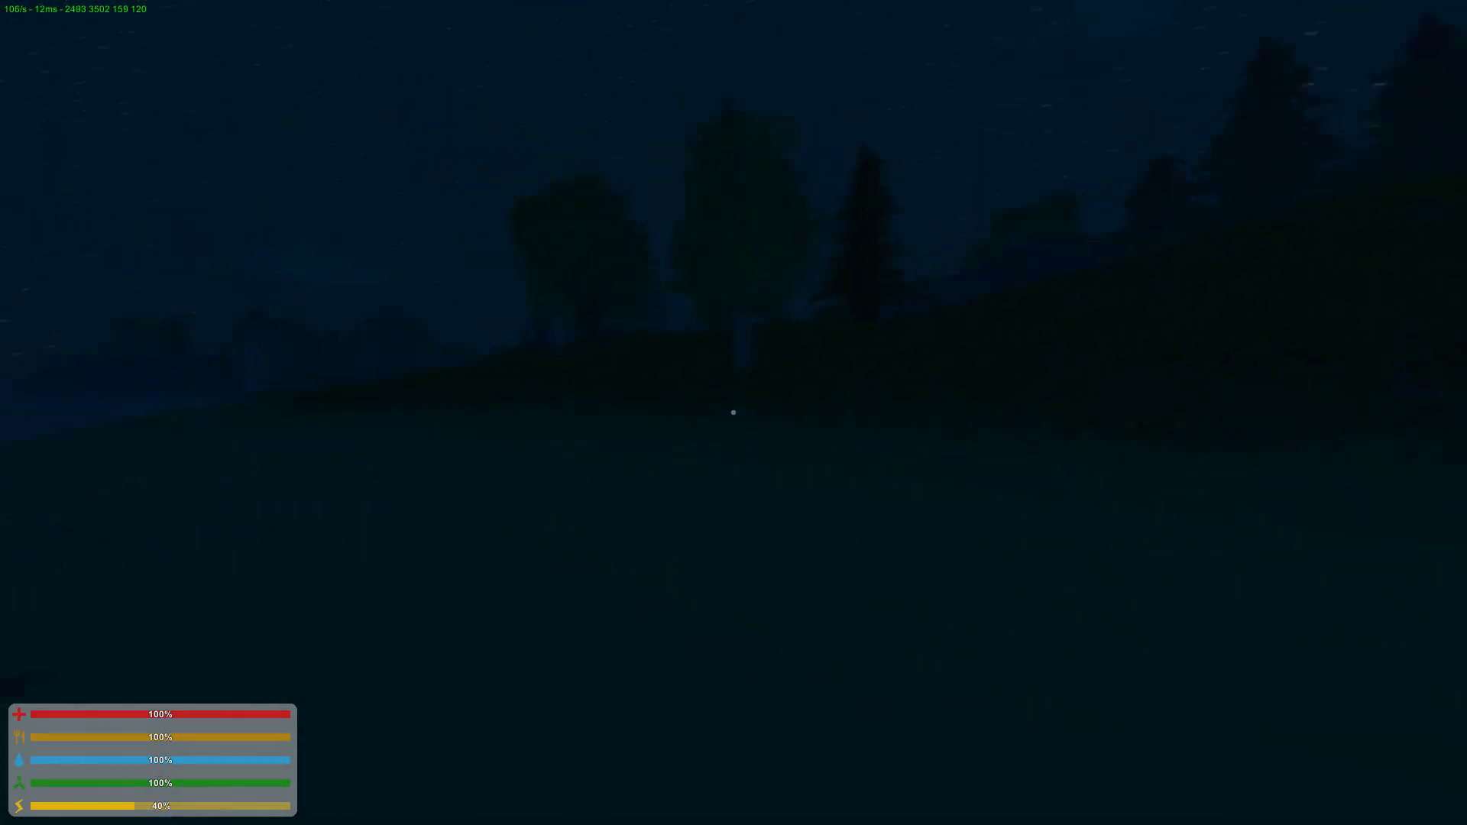
pyautogui.hotkey('shift', 'w')
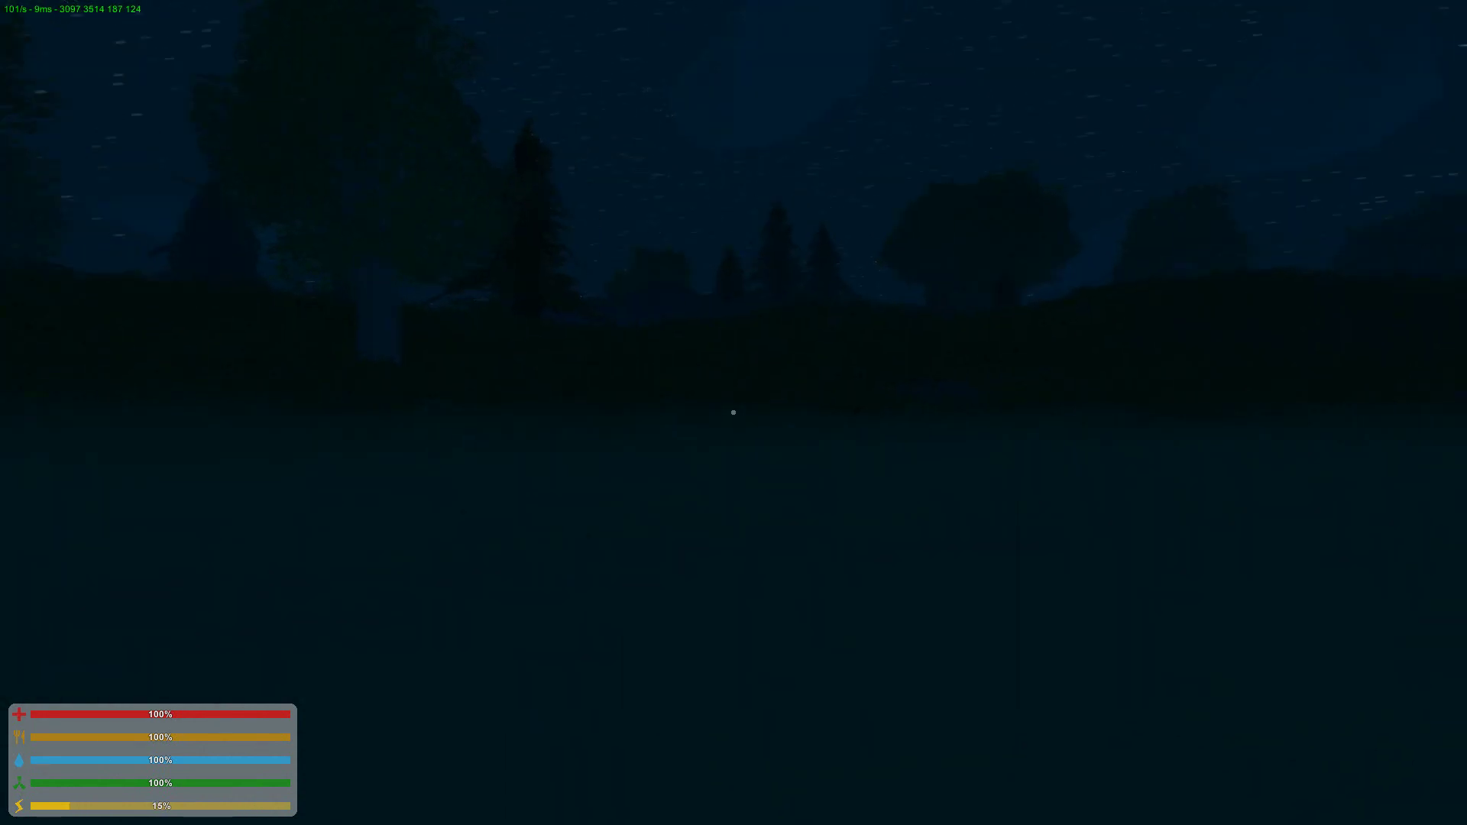
pyautogui.press('w')
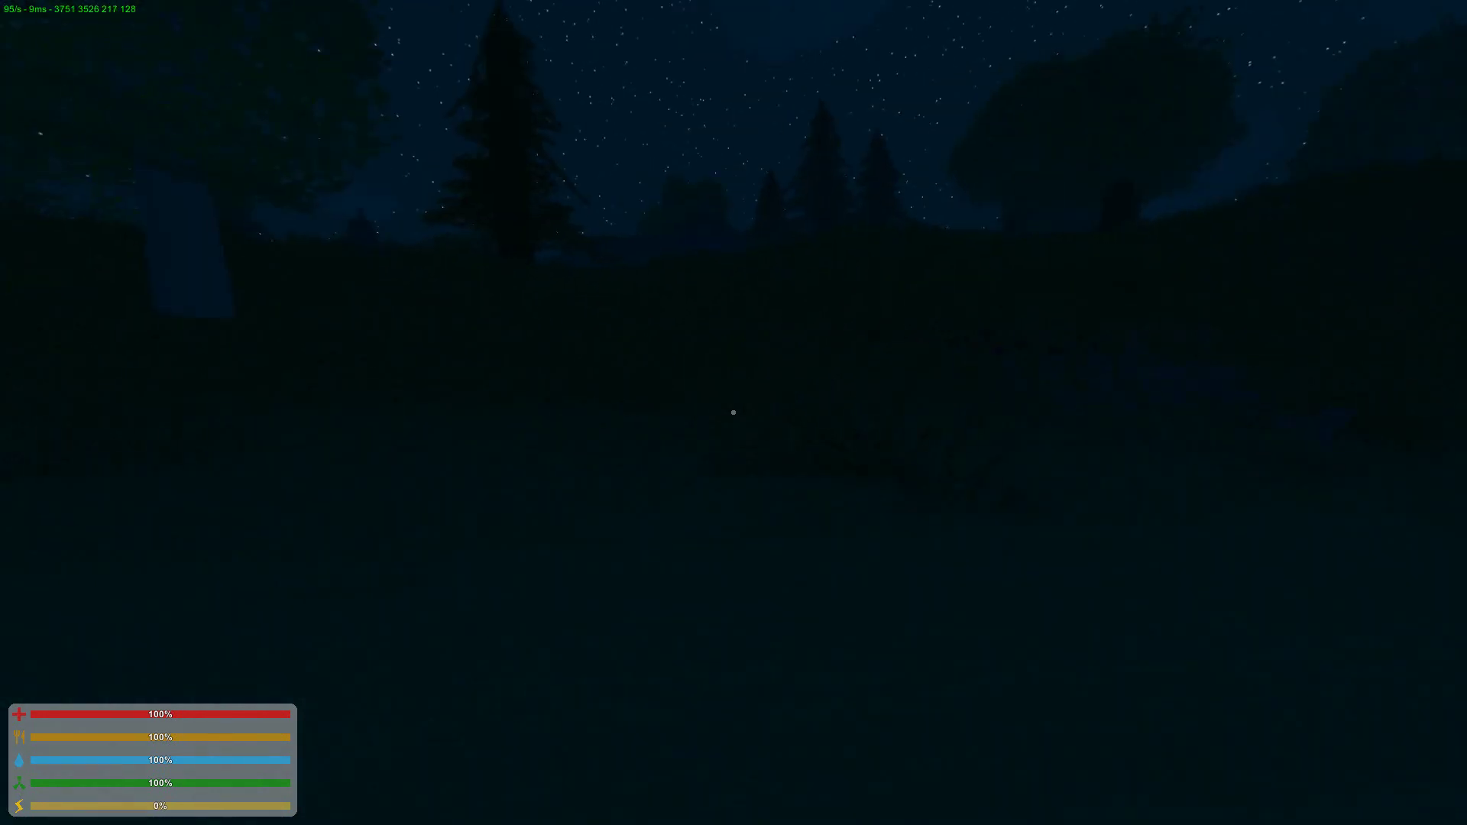
pyautogui.press('w')
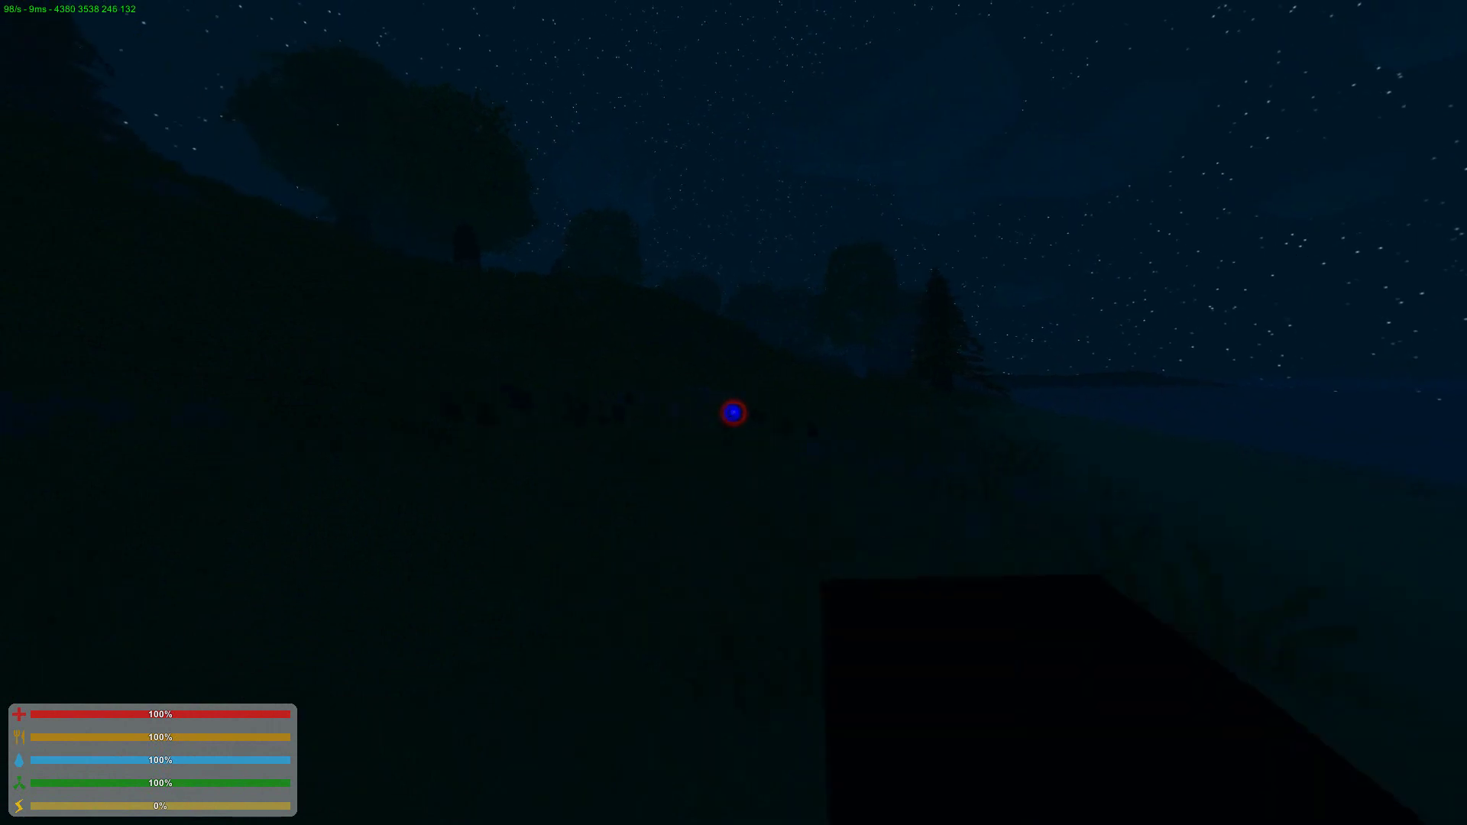
pyautogui.press('w')
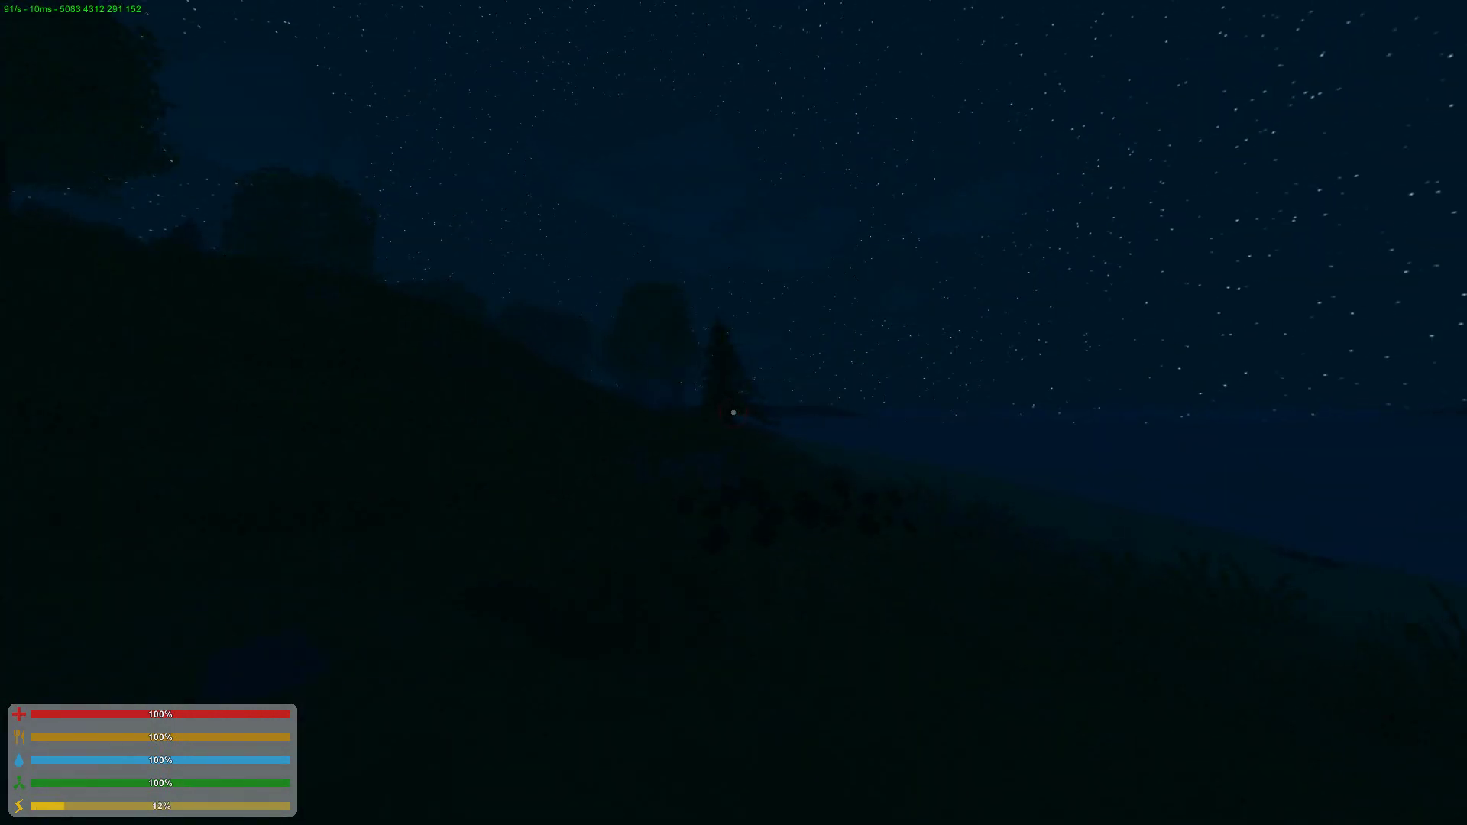
pyautogui.hotkey('shift', 'w')
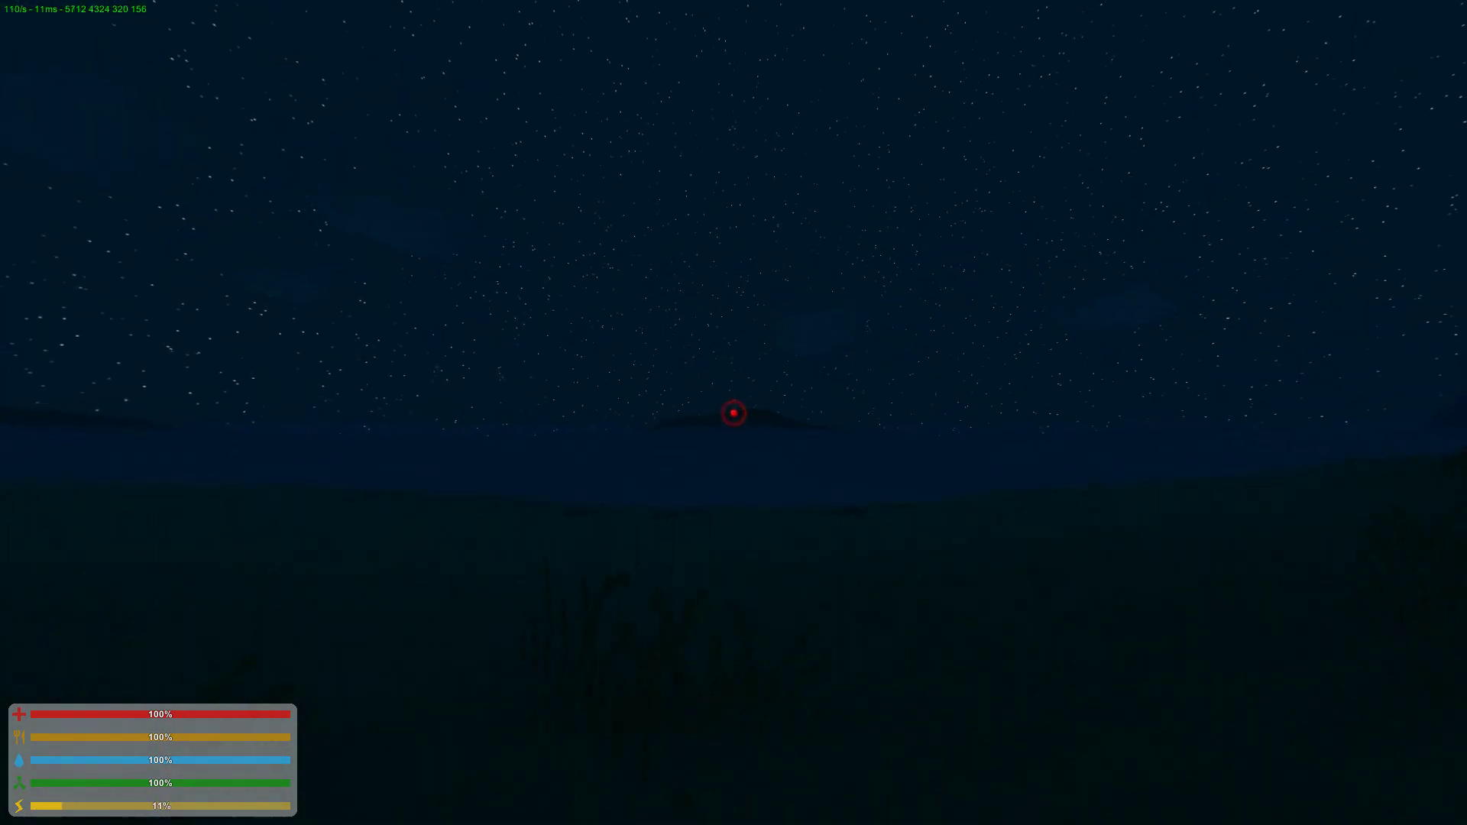
pyautogui.press('w')
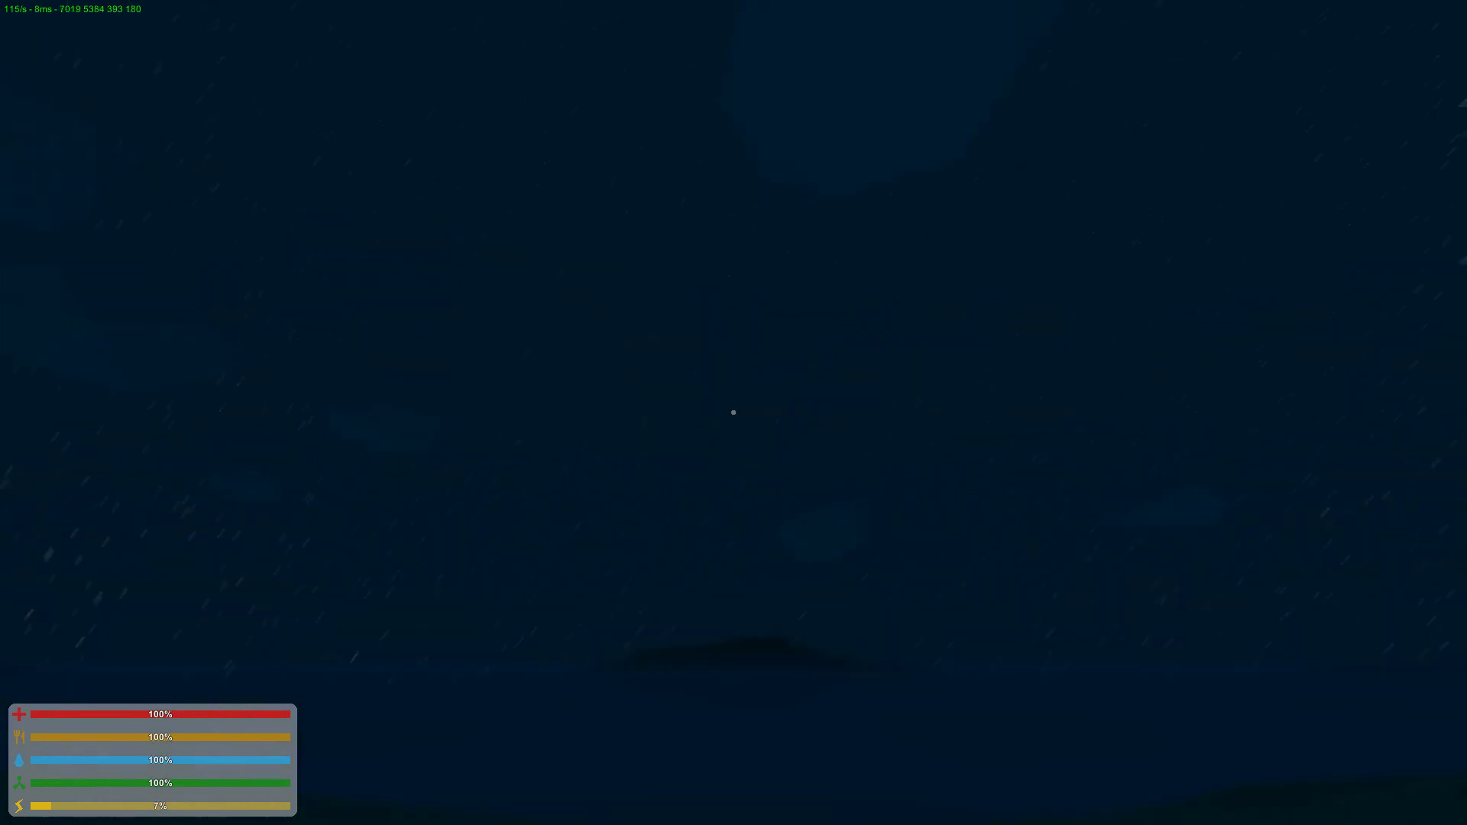
pyautogui.press('w')
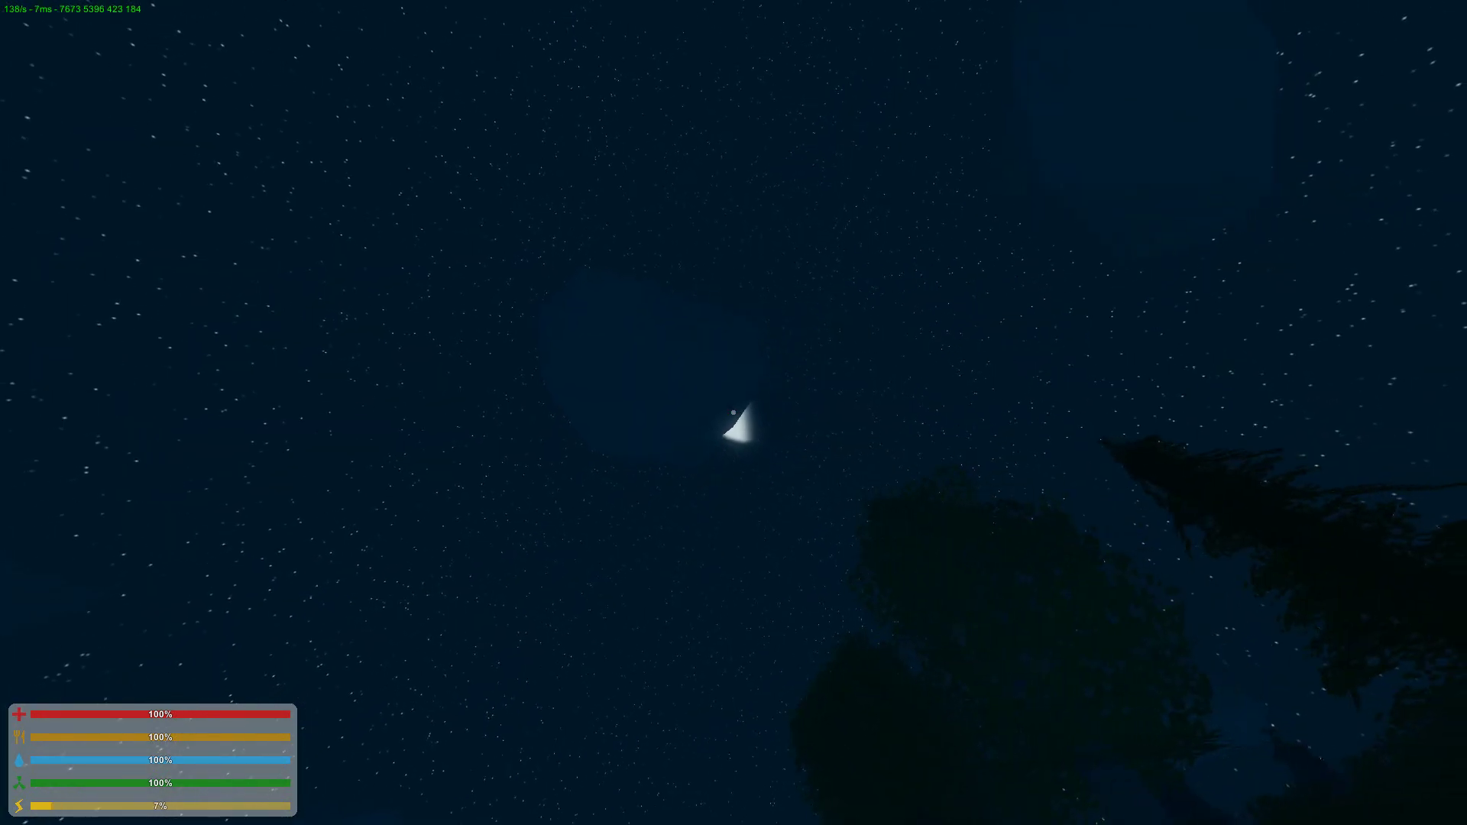
pyautogui.hotkey('shift', 'w')
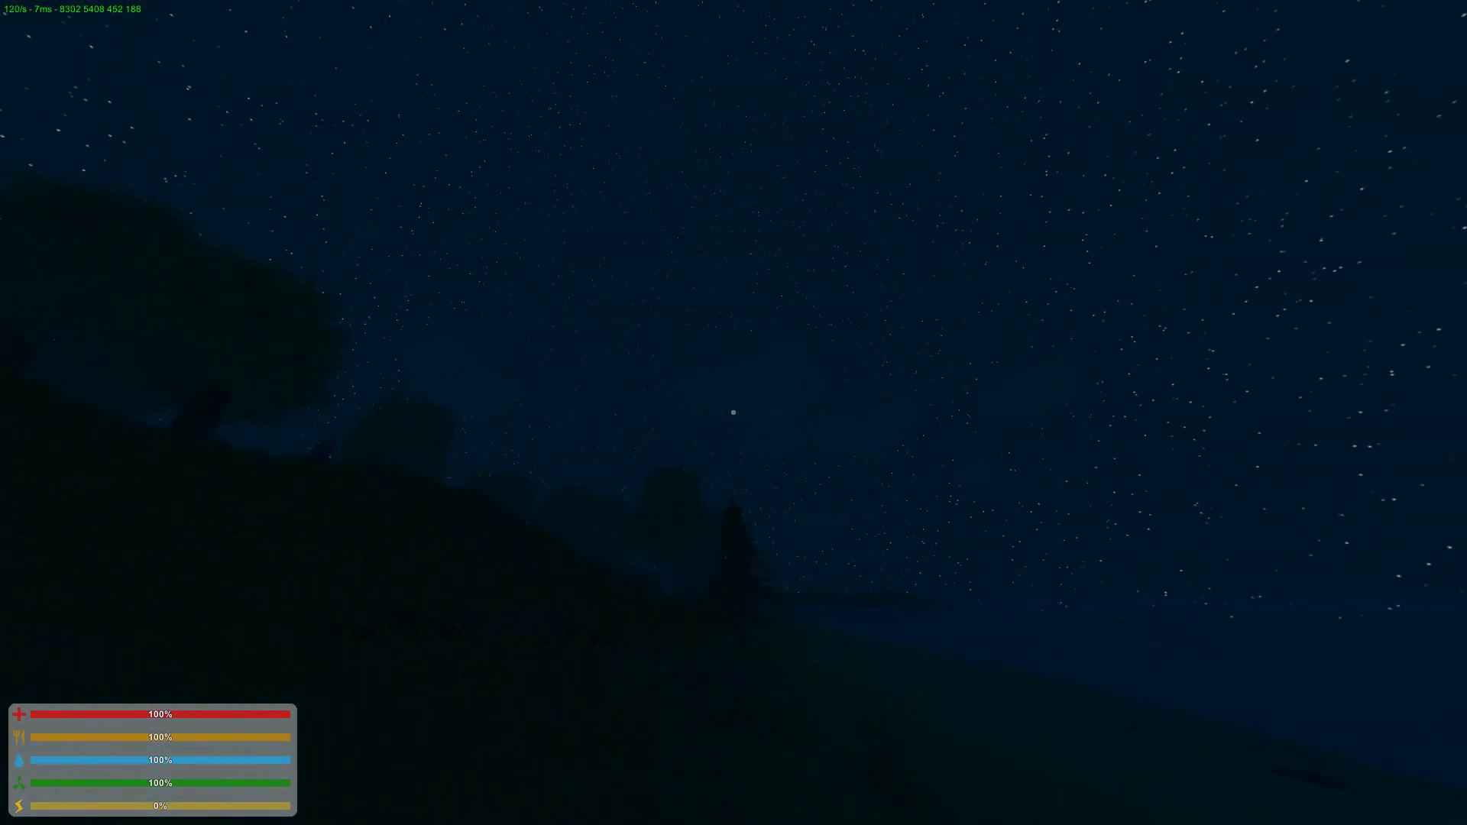